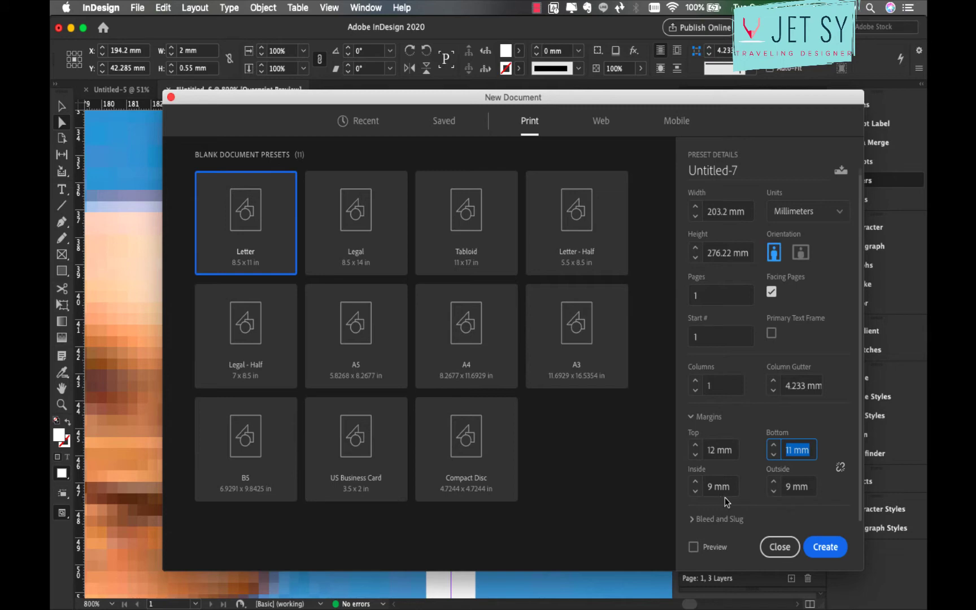
Create the 203.2 × 276.22 mm document and draw a rectangle frame covering its entire page
{"action": "left_click", "coordinate": [831, 550]}
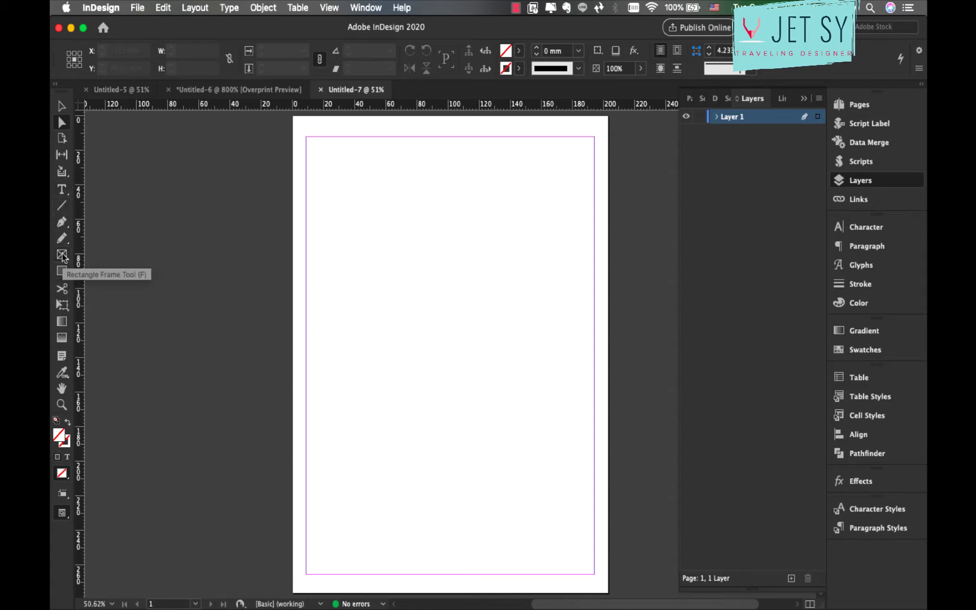
{"action": "left_click", "coordinate": [62, 255]}
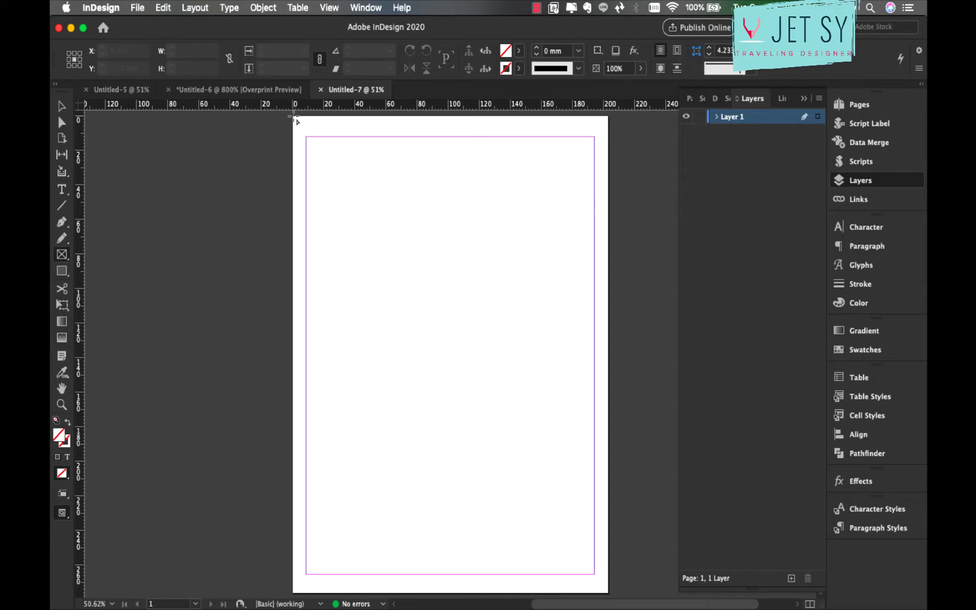
{"action": "left_click_drag", "start_coordinate": [292, 117], "coordinate": [609, 593]}
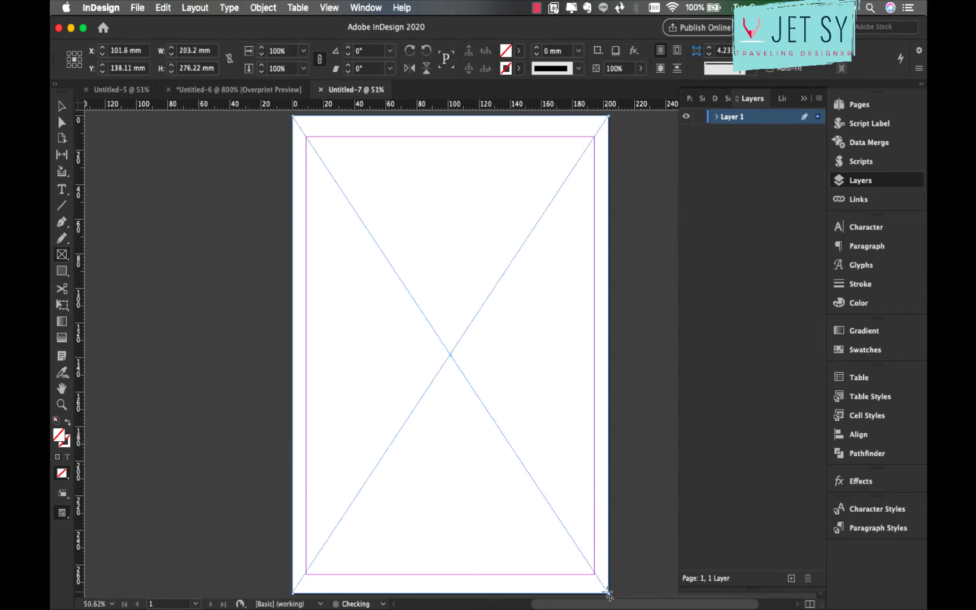
{"action": "key", "text": "v"}
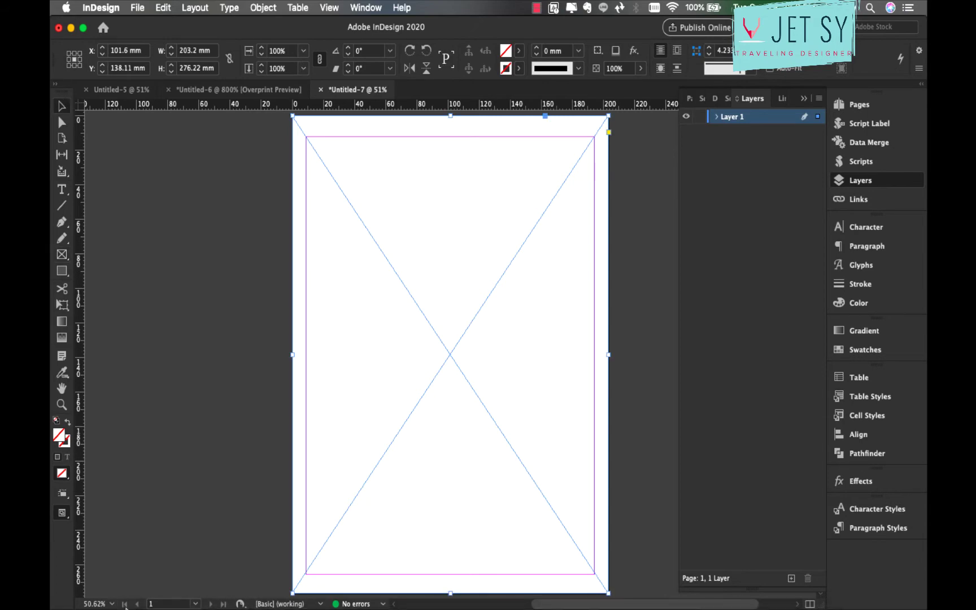
Switch to Finder and place the yoga handstand JPEG from Downloads into the full-page frame in InDesign
{"action": "left_click", "coordinate": [159, 578]}
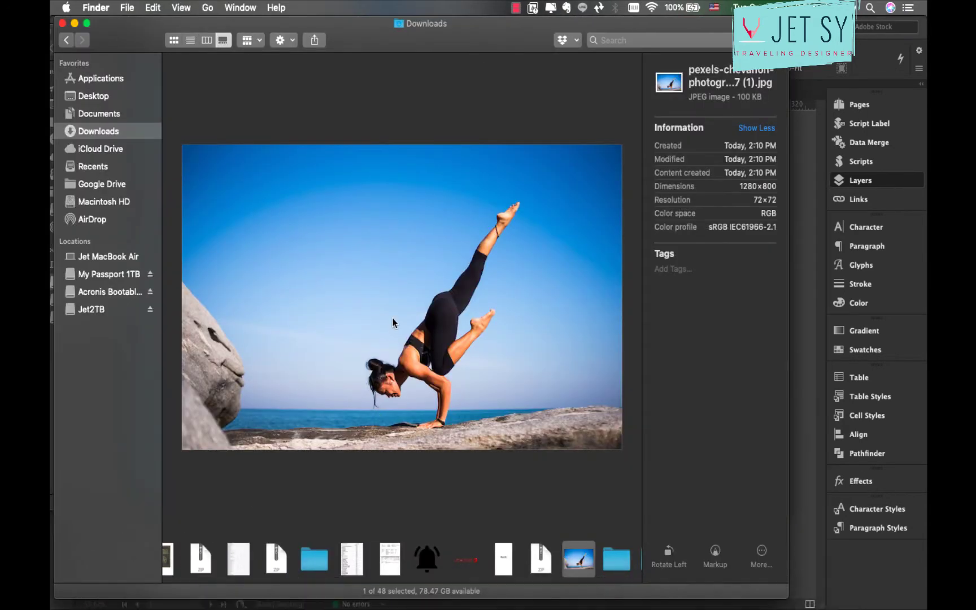
{"action": "left_click_drag", "start_coordinate": [380, 309], "coordinate": [308, 183]}
{"action": "key", "text": "super+Tab"}
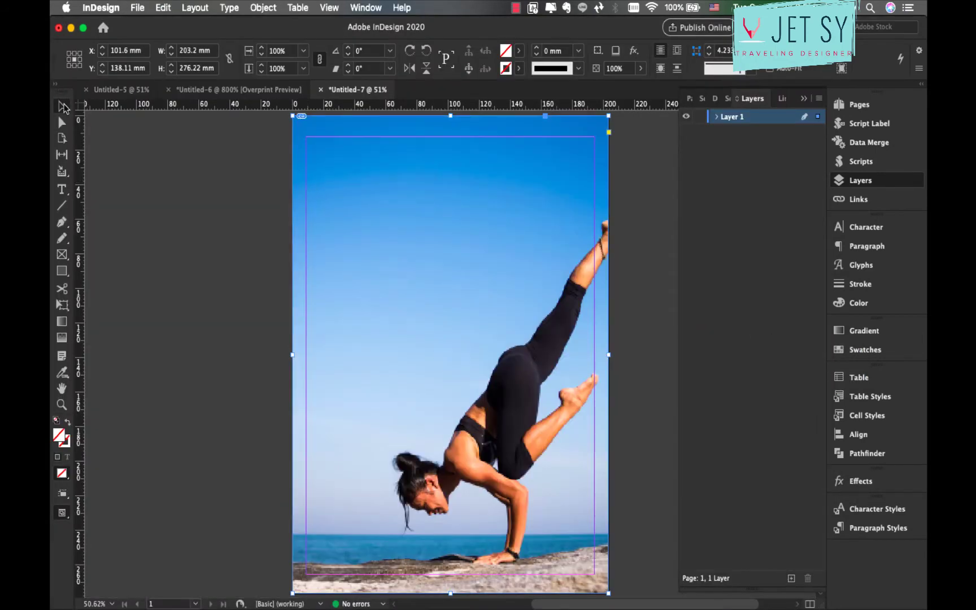
Reposition the photo inside its frame and enlarge it to about 107.5%, keeping the woman's raised foot within the page
{"action": "double_click", "coordinate": [374, 289]}
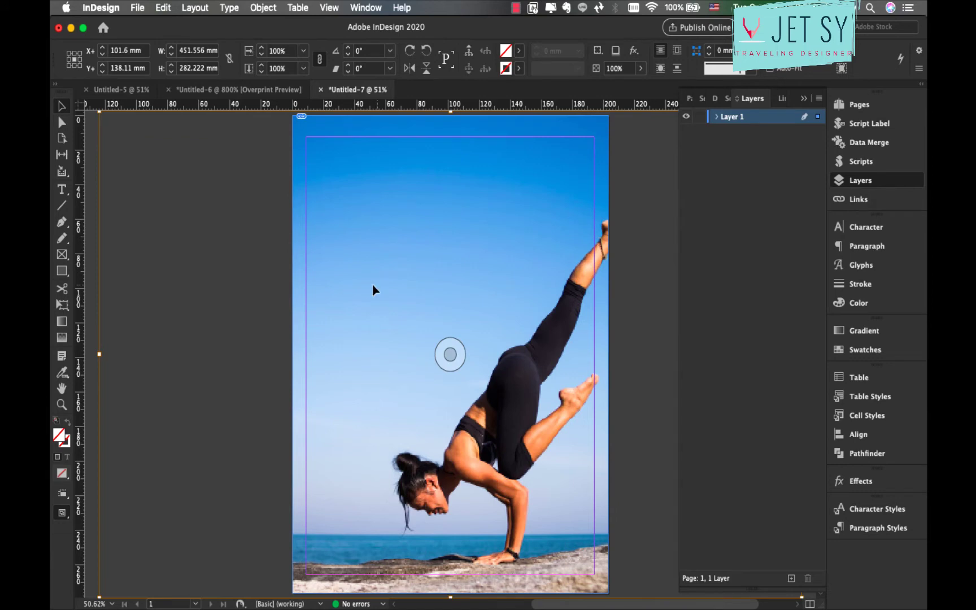
{"action": "left_click_drag", "start_coordinate": [373, 290], "coordinate": [345, 291]}
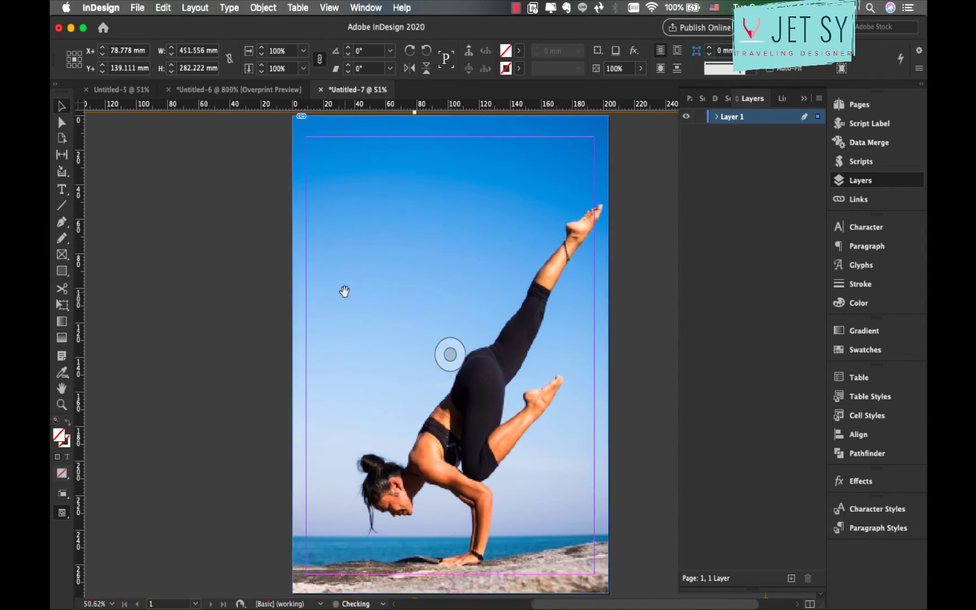
{"action": "scroll", "coordinate": [345, 292], "scroll_direction": "up", "scroll_amount": 1}
{"action": "scroll", "coordinate": [344, 292], "scroll_direction": "down", "scroll_amount": 5}
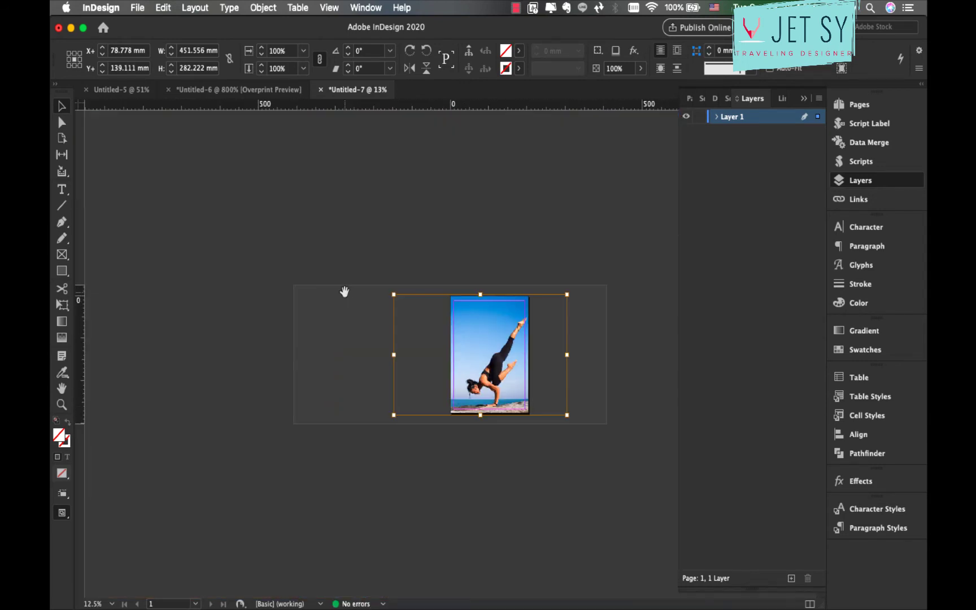
{"action": "key", "text": "super+equal"}
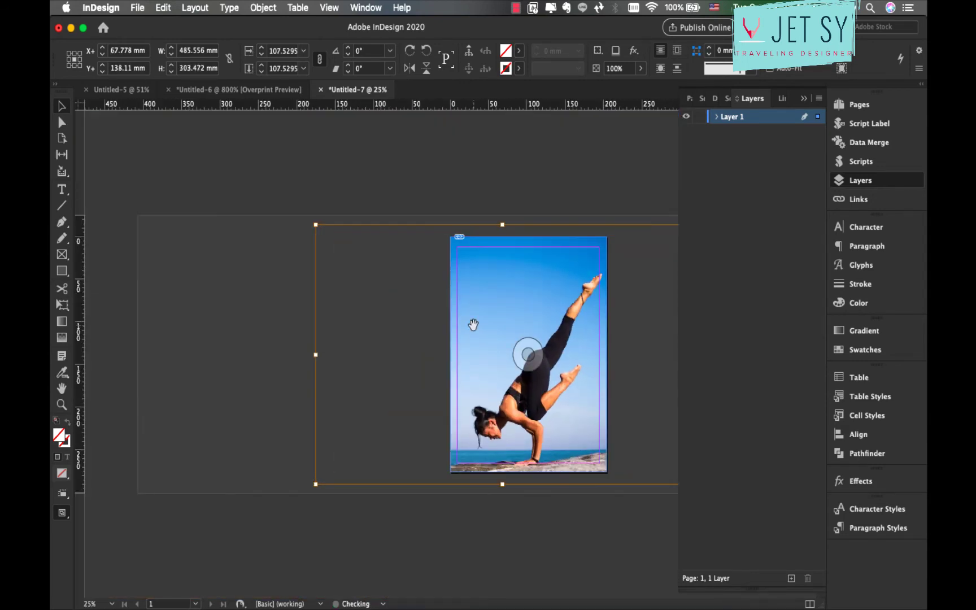
{"action": "left_click_drag", "start_coordinate": [475, 330], "coordinate": [476, 325]}
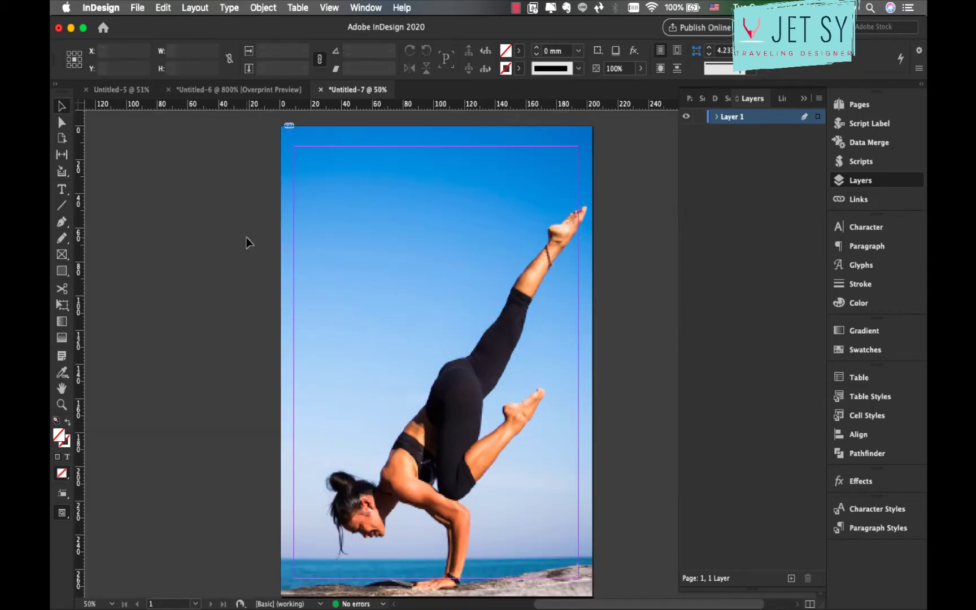
Turn on Overprint Preview for the document
{"action": "left_click", "coordinate": [329, 7]}
{"action": "left_click", "coordinate": [337, 24]}
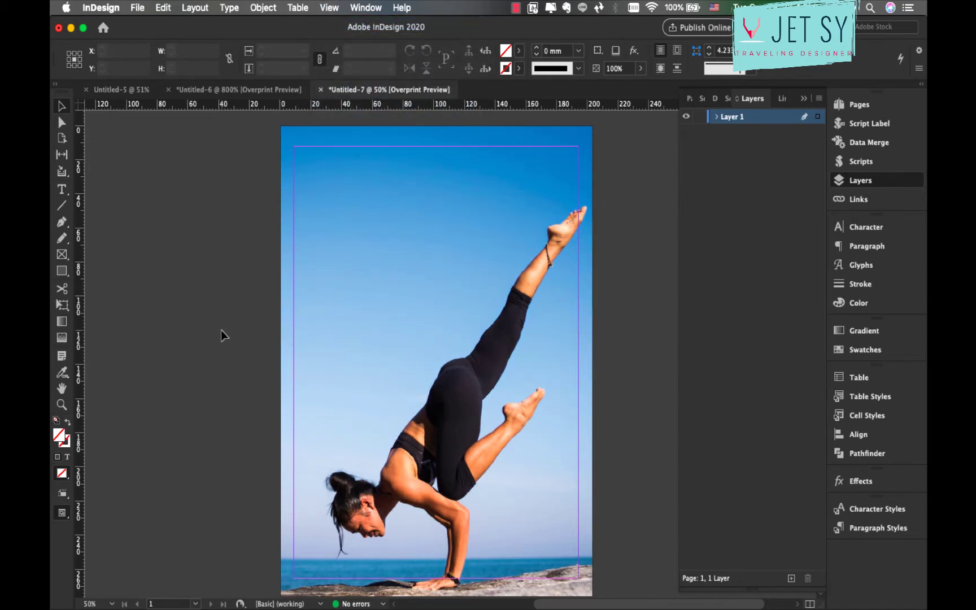
{"action": "scroll", "coordinate": [221, 331], "scroll_direction": "down", "scroll_amount": 1}
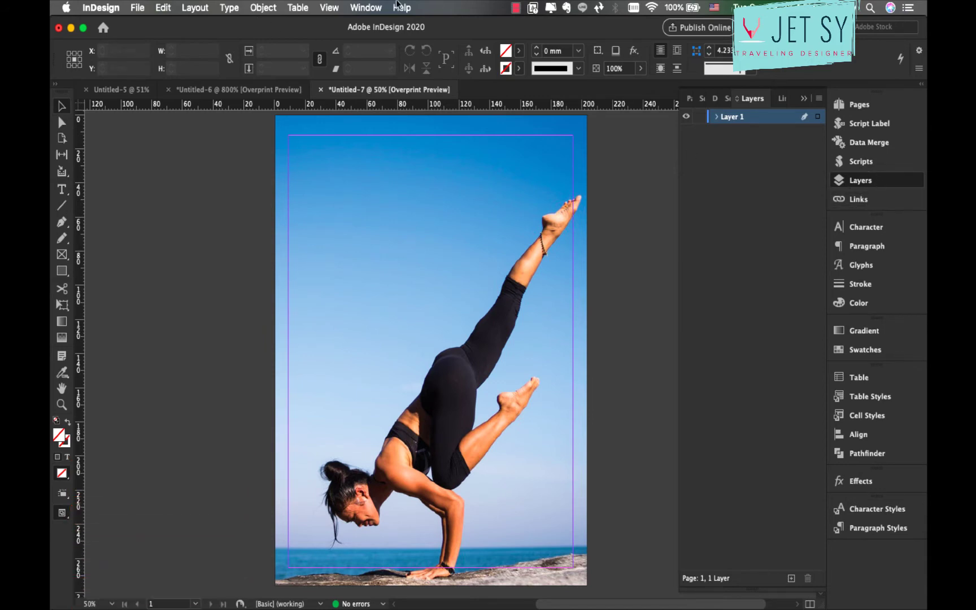
Create a new layer named RECTANGLE above the photo's layer
{"action": "left_click", "coordinate": [366, 8]}
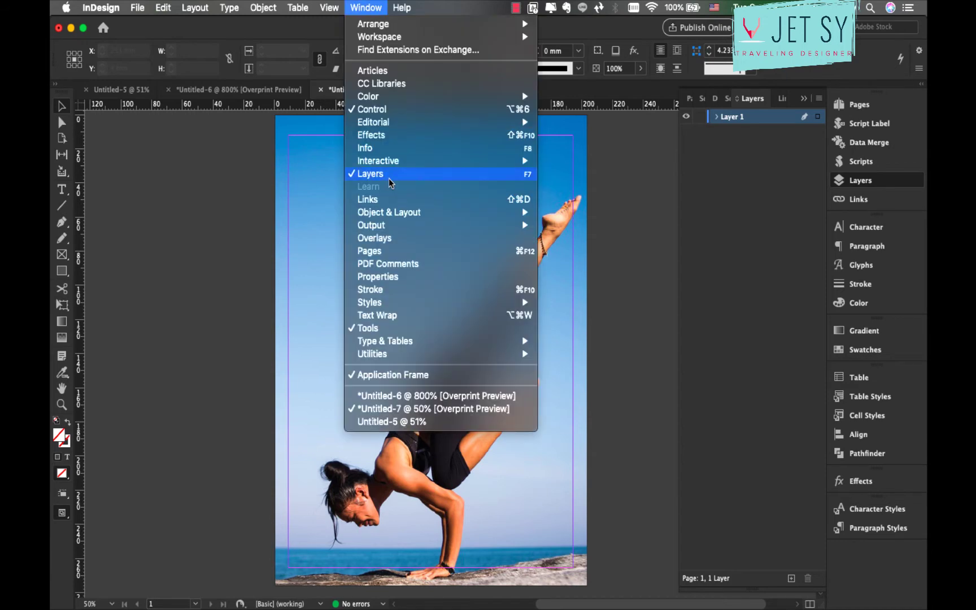
{"action": "left_click", "coordinate": [644, 291]}
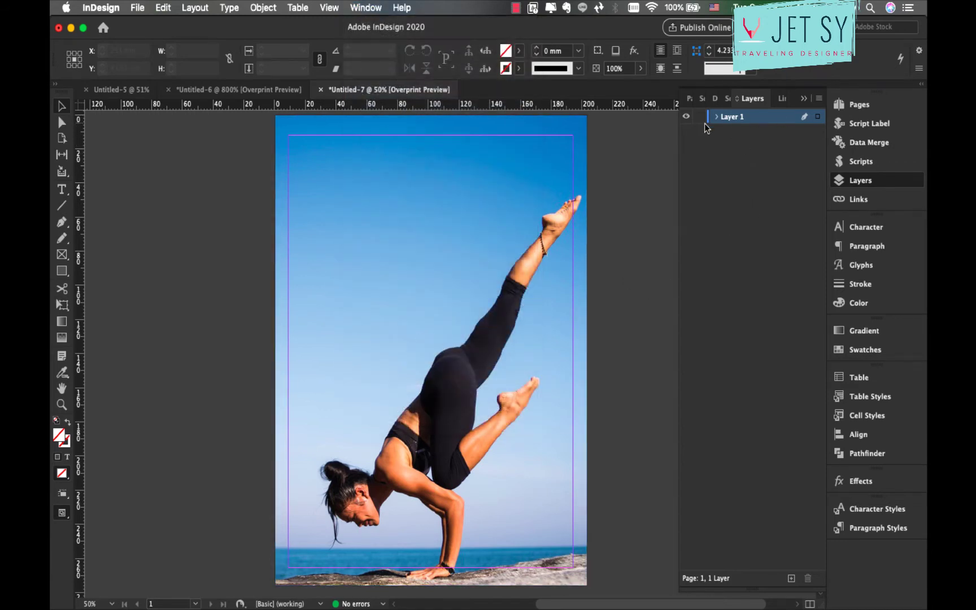
{"action": "left_click", "coordinate": [820, 99]}
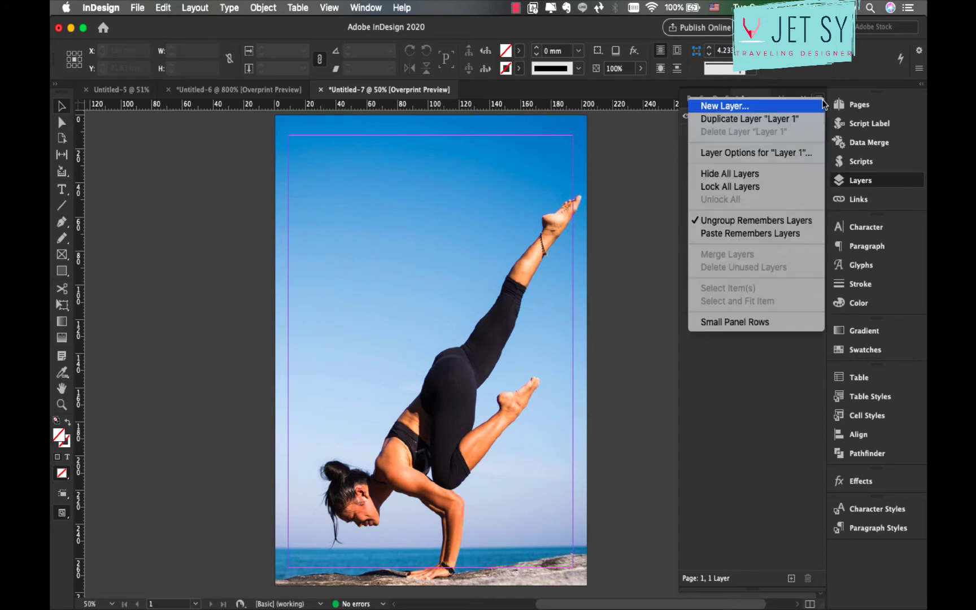
{"action": "left_click", "coordinate": [743, 111]}
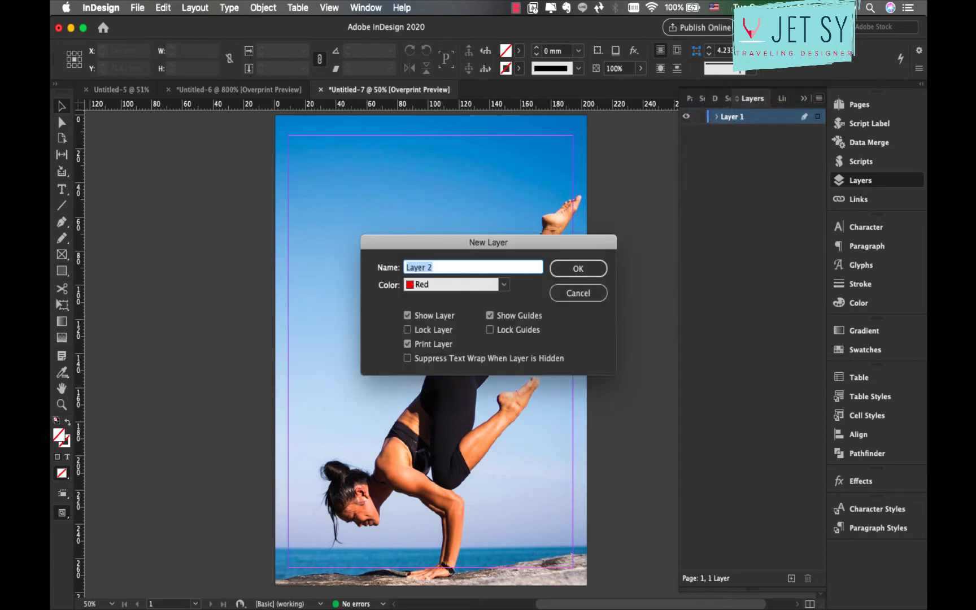
{"action": "type", "text": "RECTANGLE"}
{"action": "left_click", "coordinate": [587, 268]}
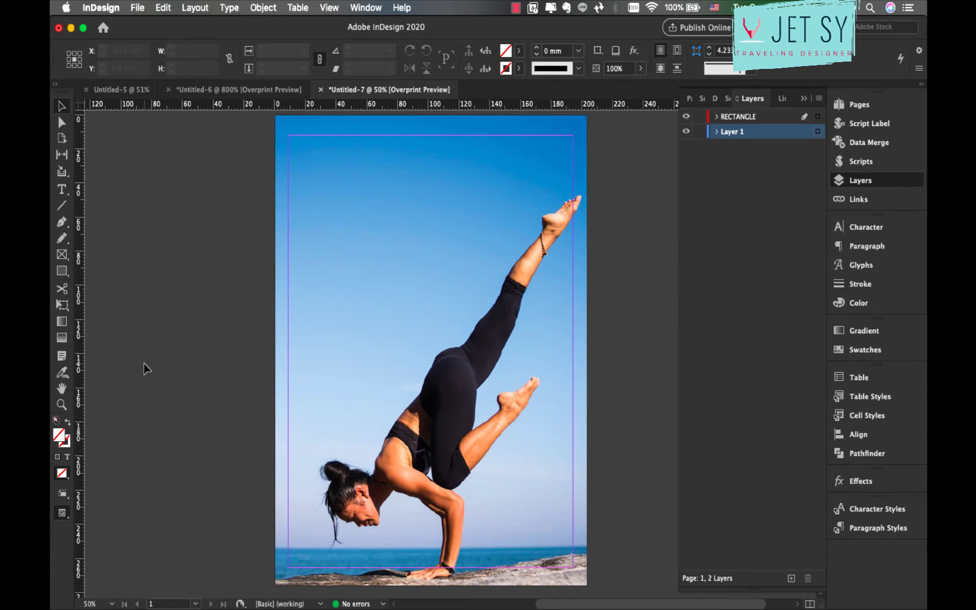
Draw a 185.2 × 253.22 mm rectangle along the page margins, keeping its fill at None
{"action": "left_click", "coordinate": [63, 271]}
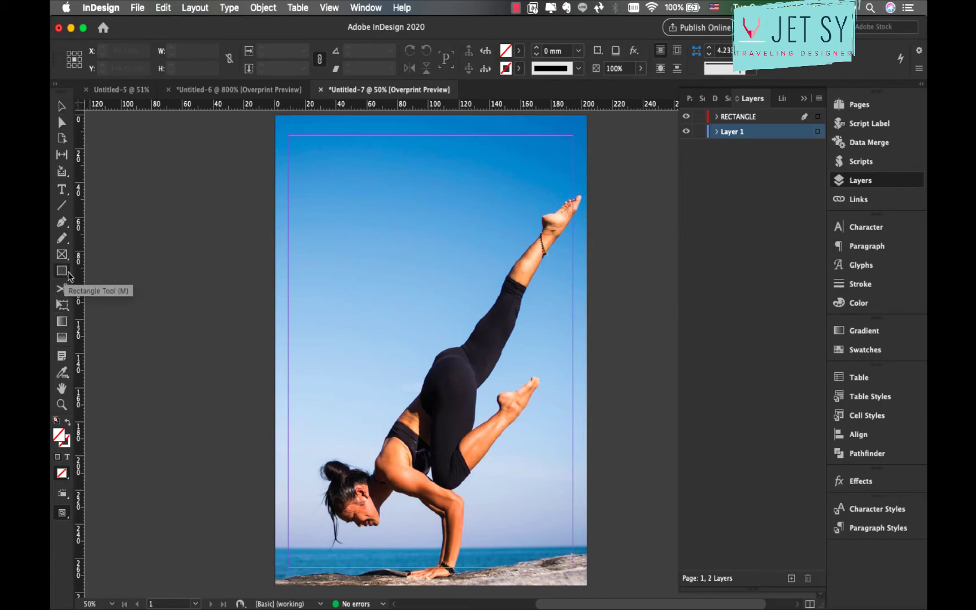
{"action": "left_click_drag", "start_coordinate": [289, 136], "coordinate": [573, 567]}
{"action": "left_click", "coordinate": [518, 50]}
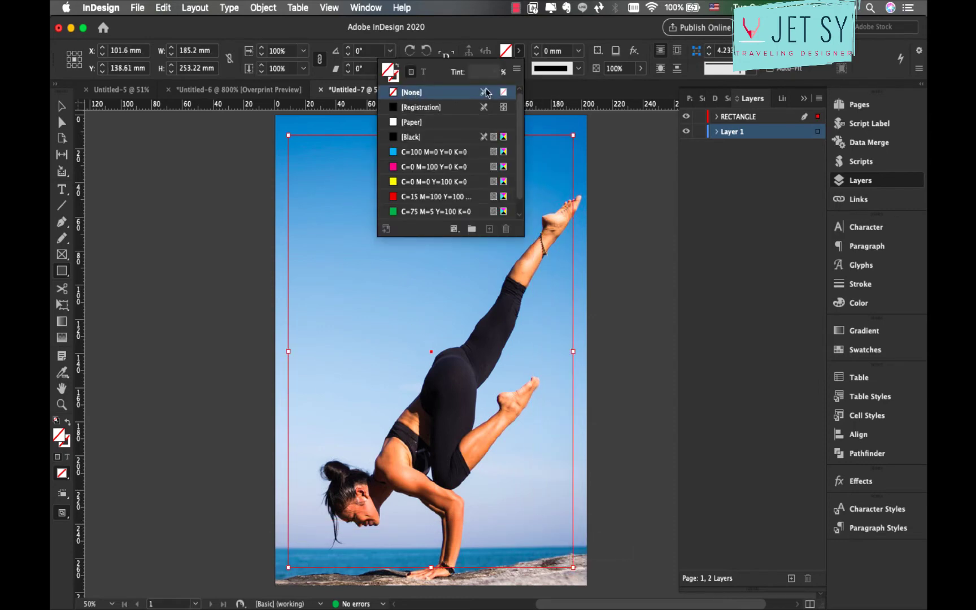
{"action": "left_click", "coordinate": [555, 86]}
Give the margin rectangle a [Paper] stroke with a weight of 2 mm
{"action": "left_click", "coordinate": [519, 68]}
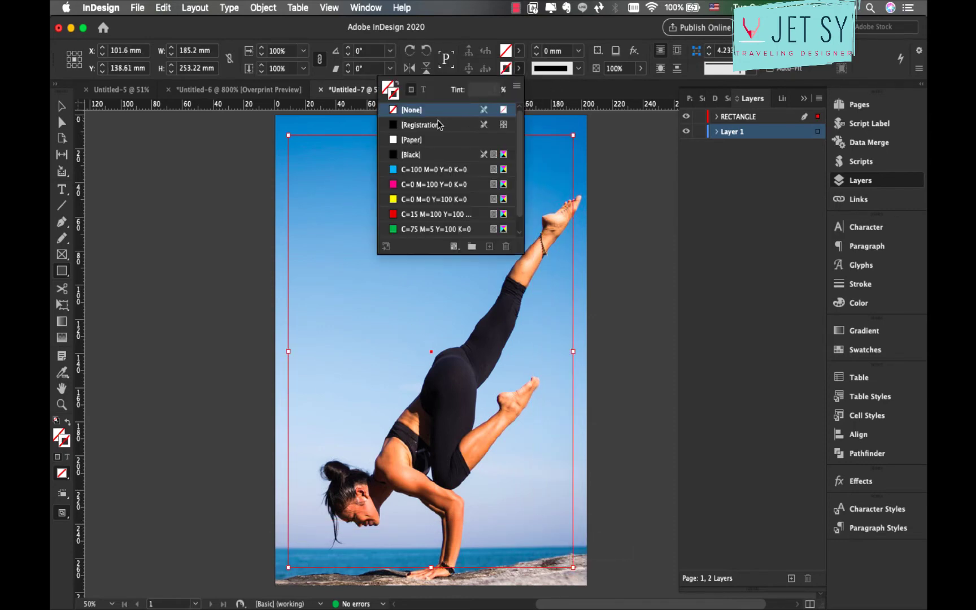
{"action": "left_click", "coordinate": [429, 140]}
{"action": "left_click", "coordinate": [579, 51]}
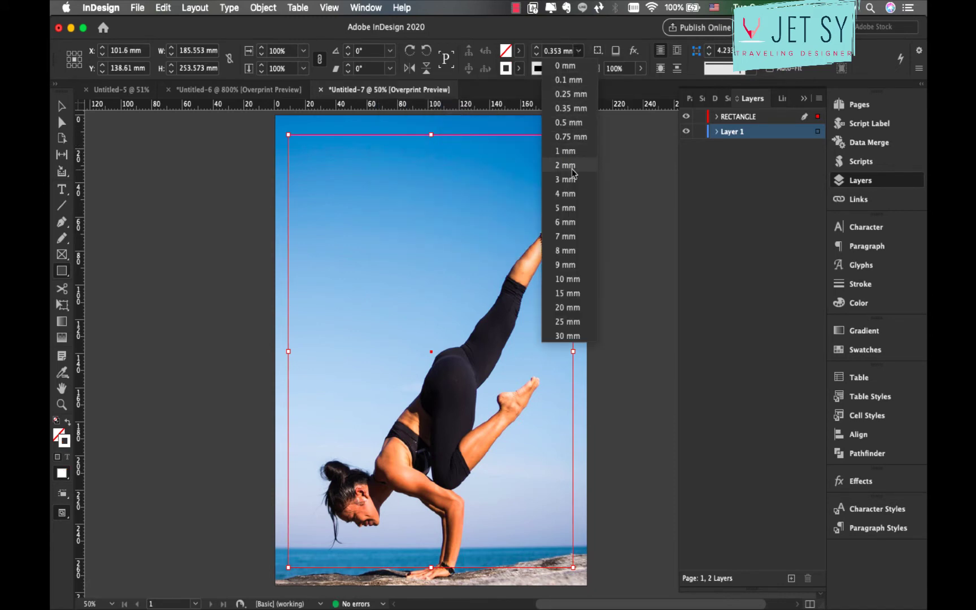
{"action": "left_click", "coordinate": [563, 165]}
{"action": "left_click", "coordinate": [60, 107]}
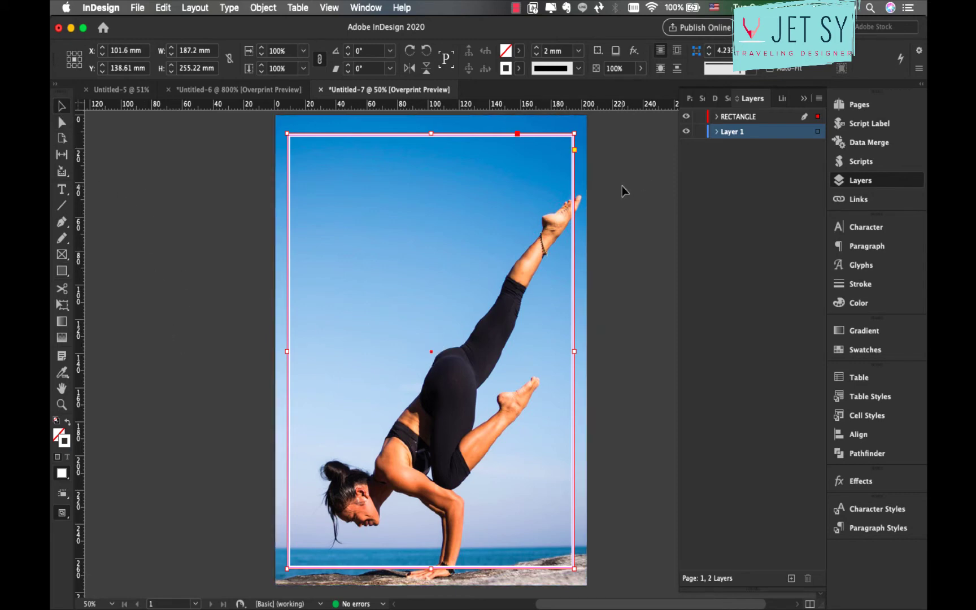
Create another new layer named TEXT
{"action": "left_click", "coordinate": [820, 99]}
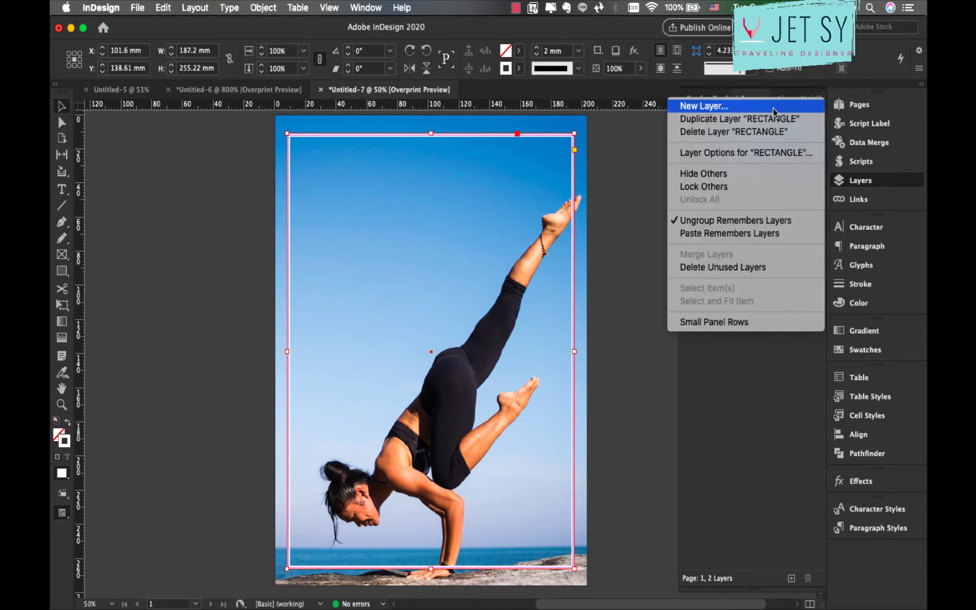
{"action": "left_click", "coordinate": [767, 107]}
{"action": "type", "text": "TEXT"}
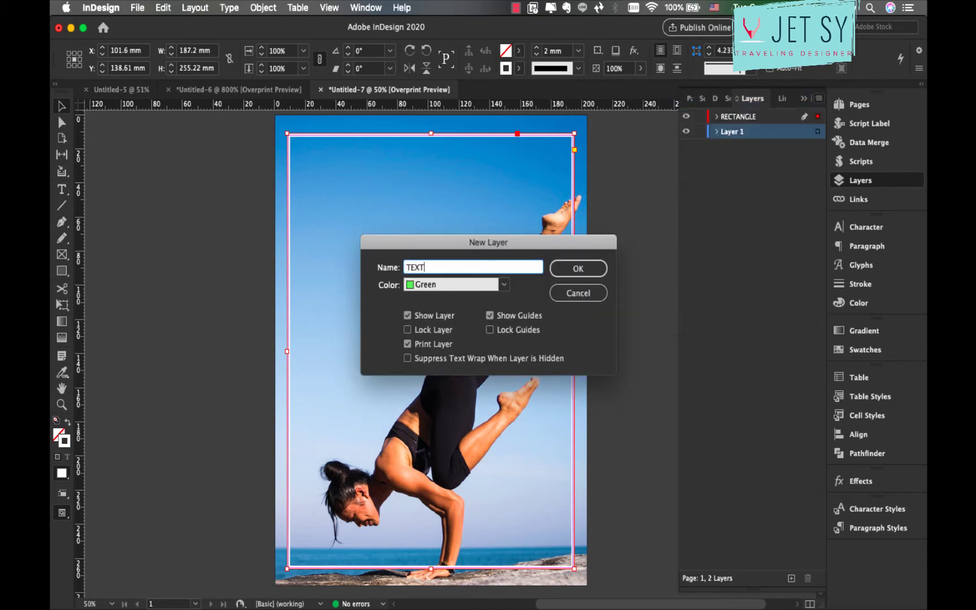
{"action": "key", "text": "Return"}
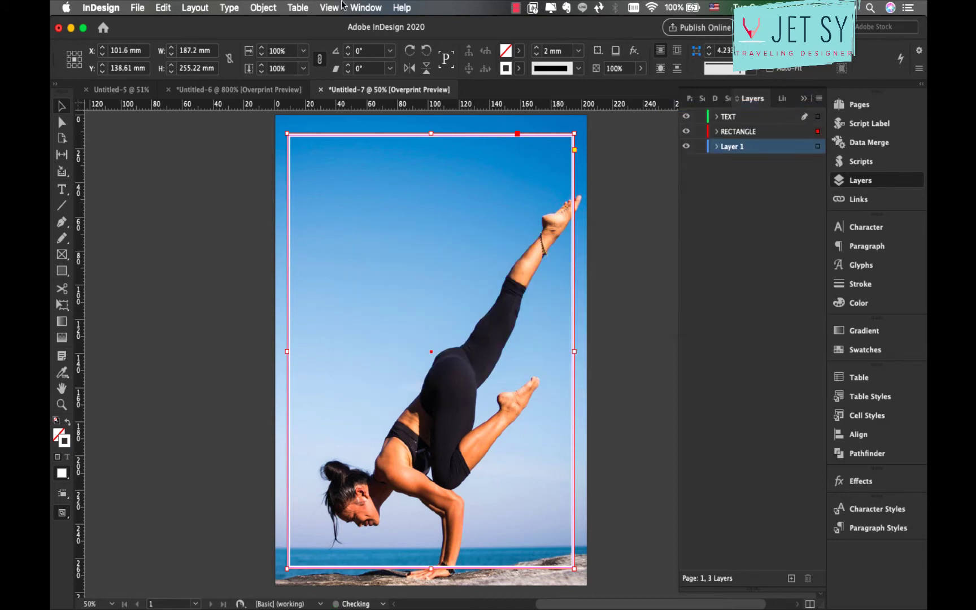
Add a text frame inside the upper-left corner of the white border and enter YOGA in it
{"action": "left_click", "coordinate": [63, 188]}
{"action": "left_click_drag", "start_coordinate": [295, 146], "coordinate": [477, 216]}
{"action": "type", "text": "YO"}
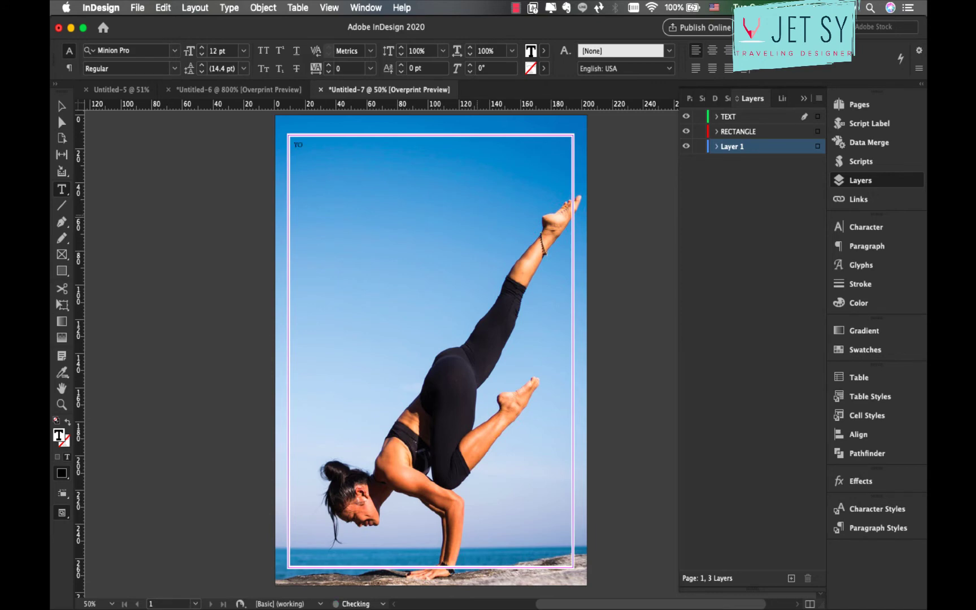
{"action": "type", "text": "GA"}
Enlarge the whole YOGA title through trial sizes of 80 and 100 pt to a final font size of 115 pt
{"action": "key", "text": "super+a"}
{"action": "triple_click", "coordinate": [221, 51]}
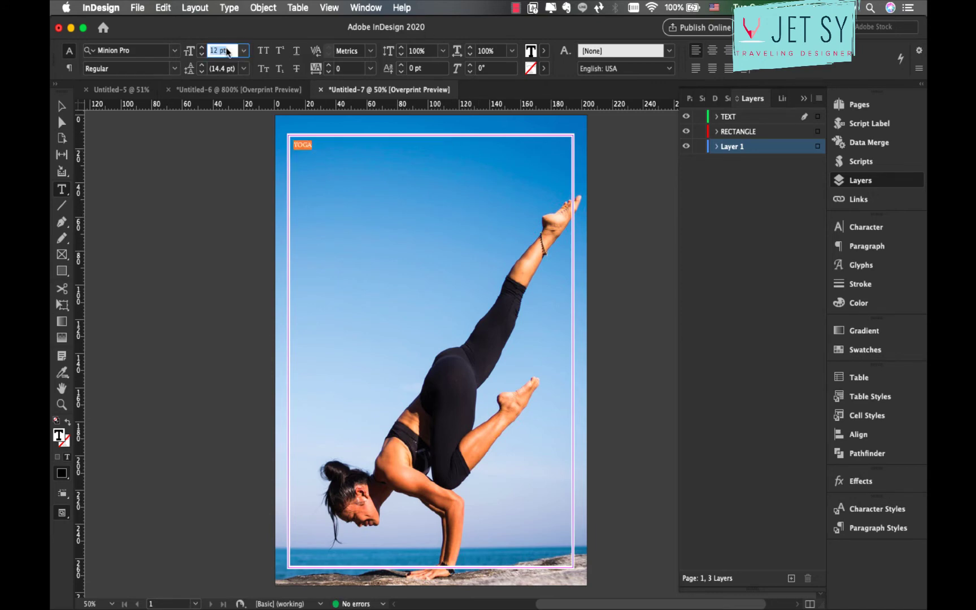
{"action": "type", "text": "80"}
{"action": "key", "text": "Return"}
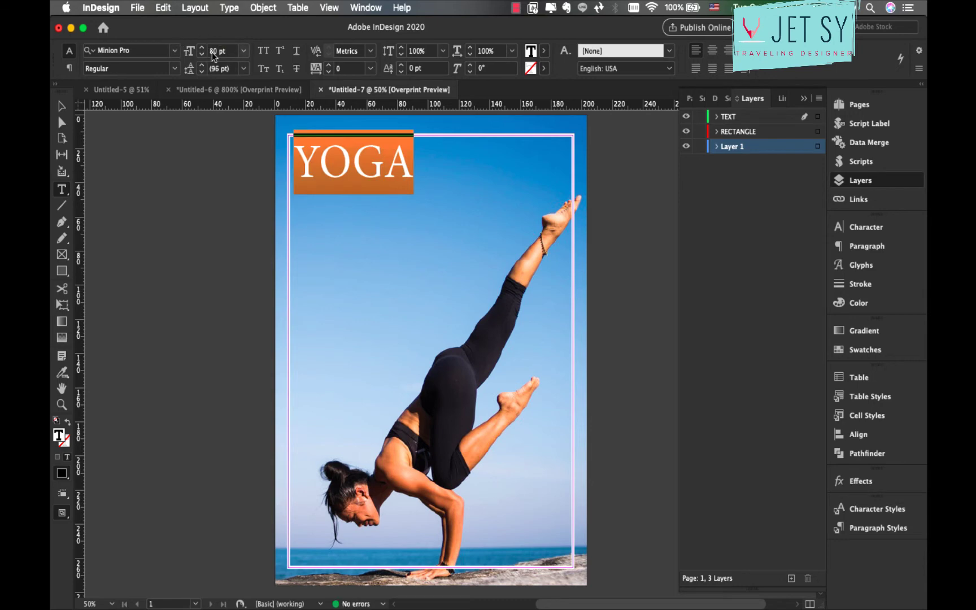
{"action": "triple_click", "coordinate": [221, 51]}
{"action": "type", "text": "100"}
{"action": "key", "text": "Return"}
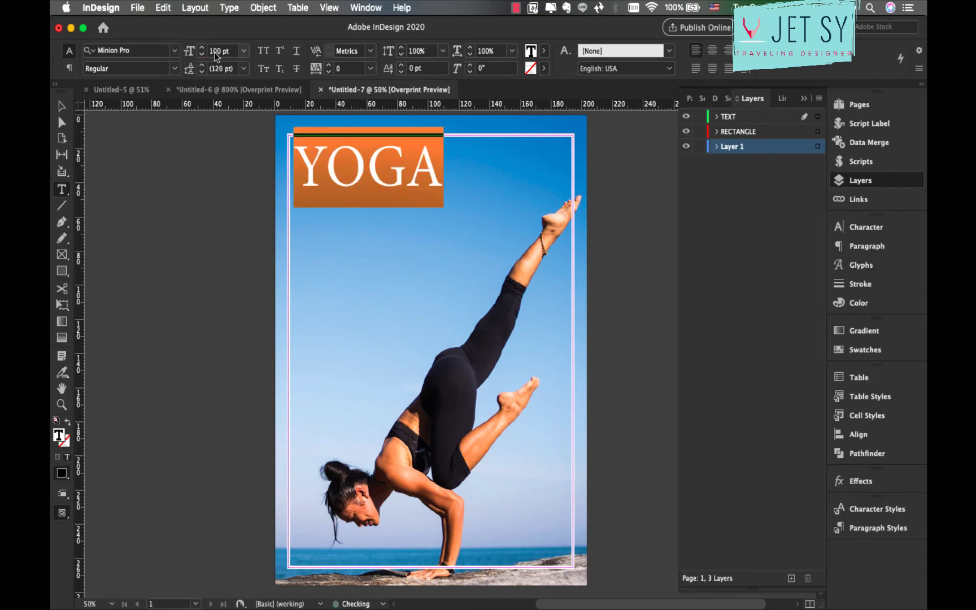
{"action": "left_click", "coordinate": [204, 48]}
{"action": "left_click", "coordinate": [204, 48]}
{"action": "left_click", "coordinate": [204, 48]}
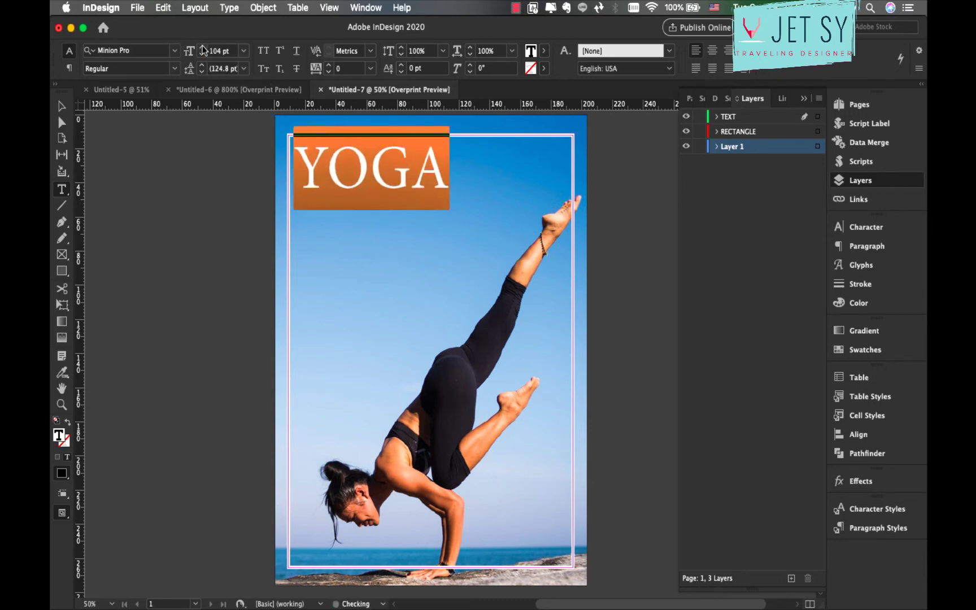
{"action": "left_click", "coordinate": [204, 48]}
{"action": "left_click", "coordinate": [204, 48]}
{"action": "left_click", "coordinate": [204, 49]}
{"action": "left_click", "coordinate": [204, 48]}
{"action": "double_click", "coordinate": [219, 52]}
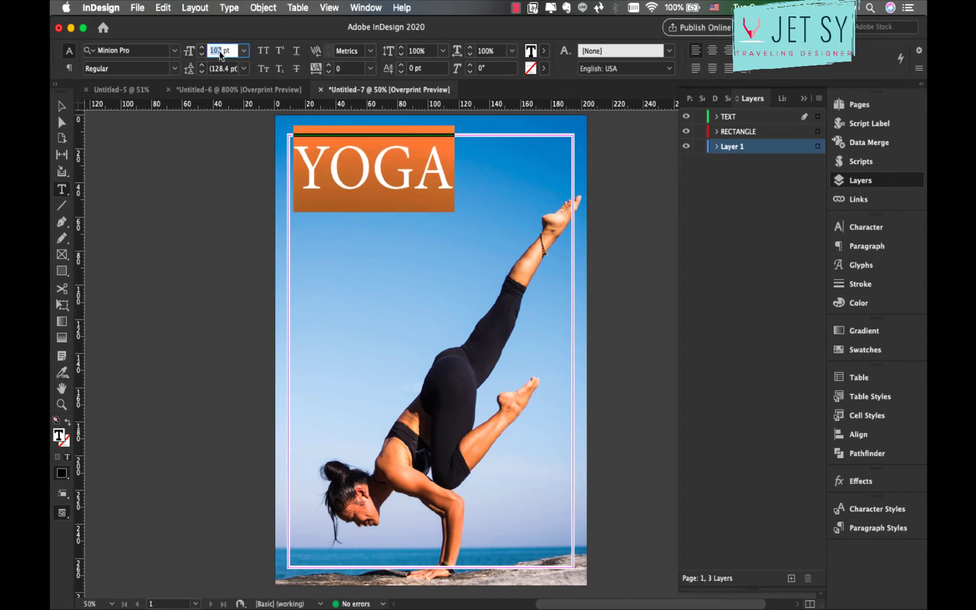
{"action": "type", "text": "115"}
{"action": "key", "text": "Return"}
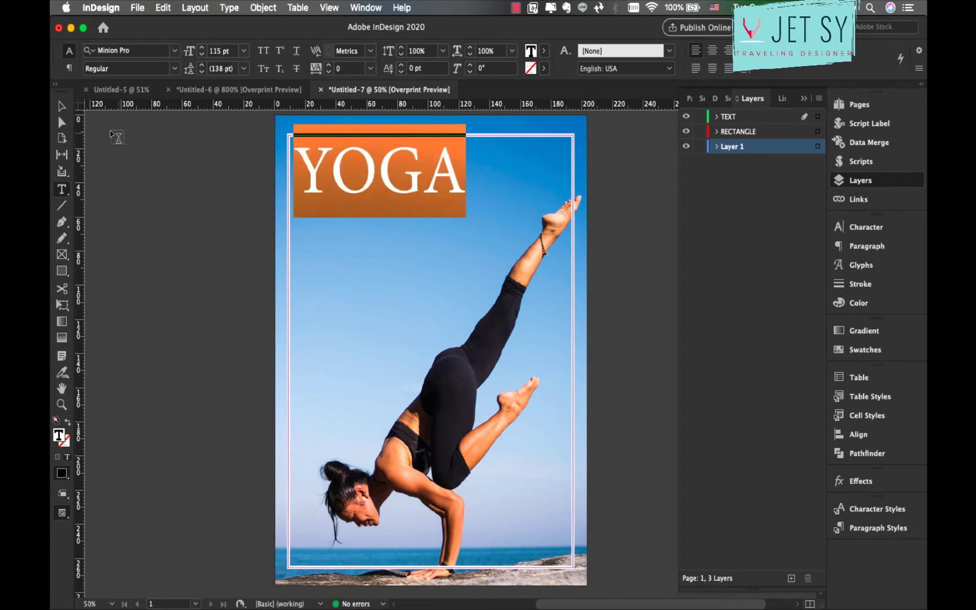
Set the YOGA title's text fill to the [Paper] swatch
{"action": "left_click", "coordinate": [545, 52]}
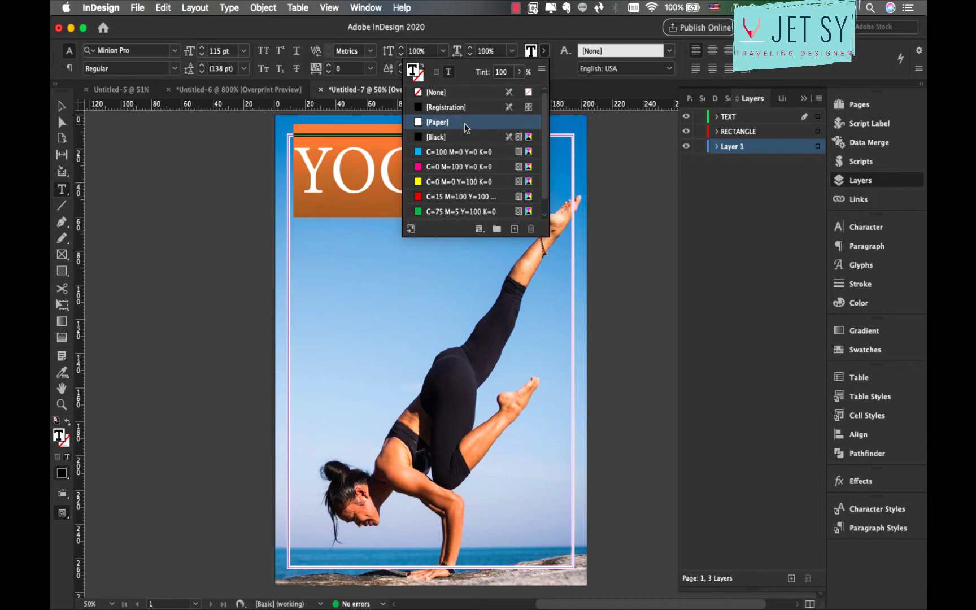
{"action": "left_click", "coordinate": [447, 122]}
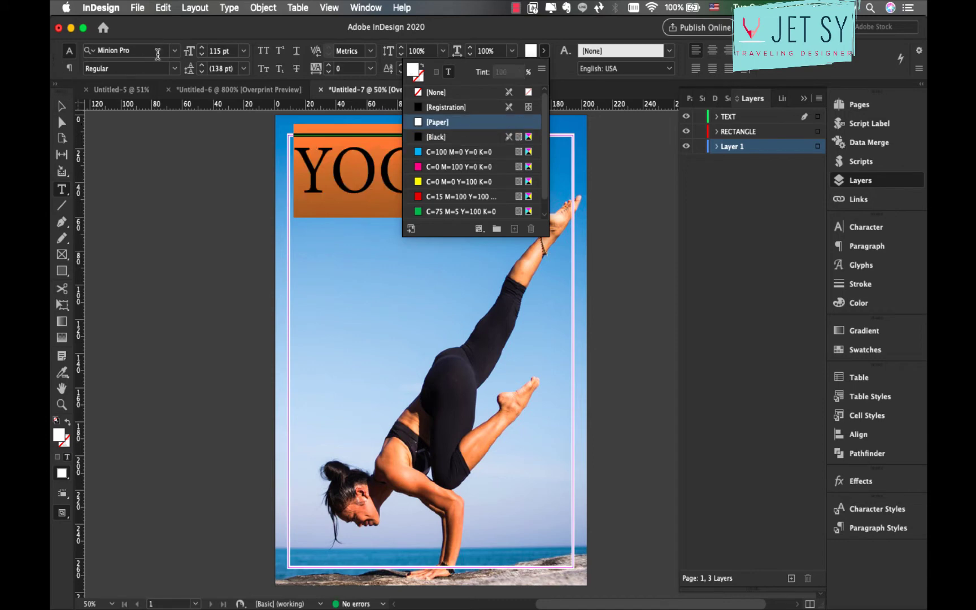
Change the YOGA title's font to Didot, trying Didot Bold before picking the Didot family
{"action": "left_click", "coordinate": [158, 54]}
{"action": "type", "text": "didot"}
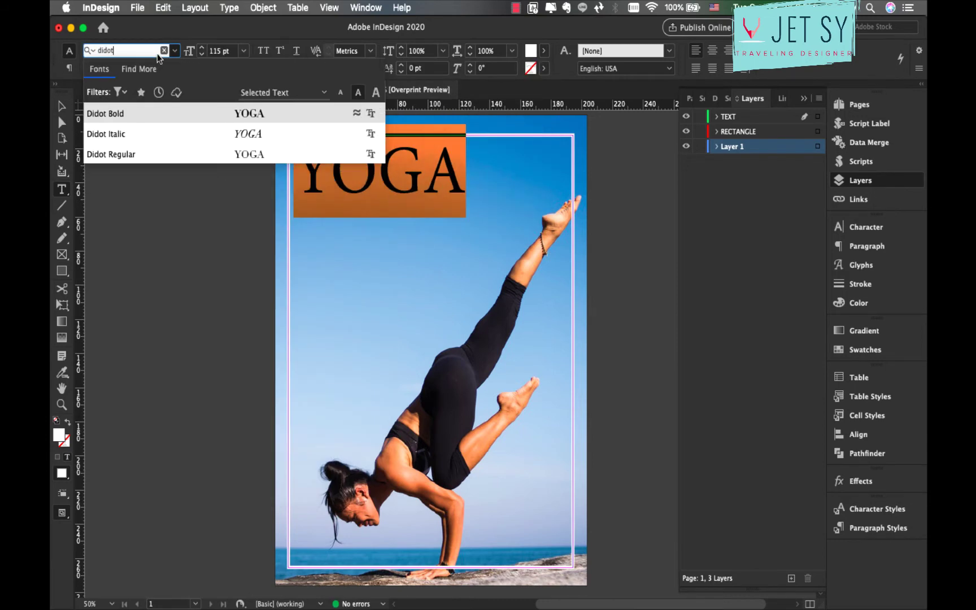
{"action": "left_click", "coordinate": [140, 116]}
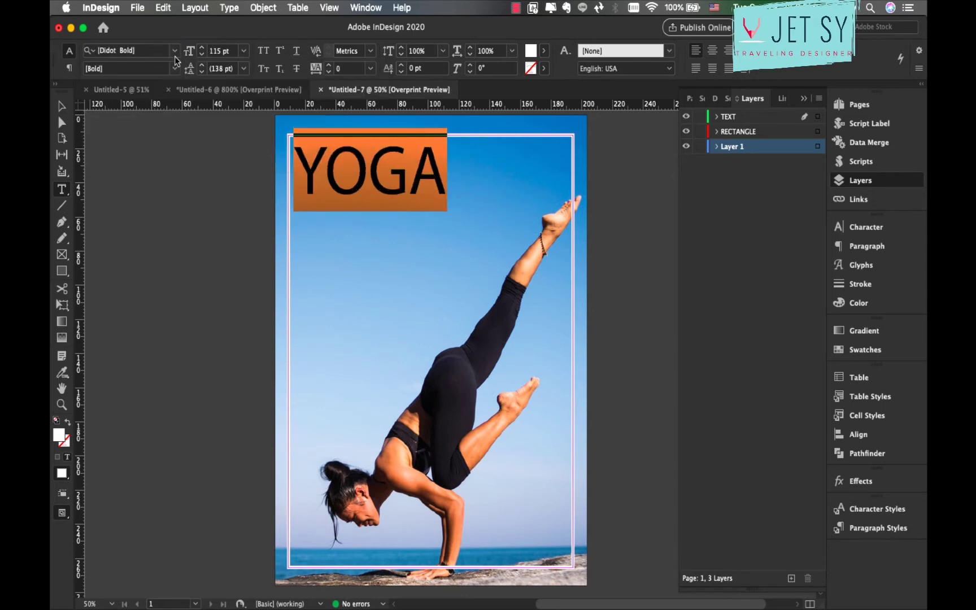
{"action": "left_click", "coordinate": [175, 50]}
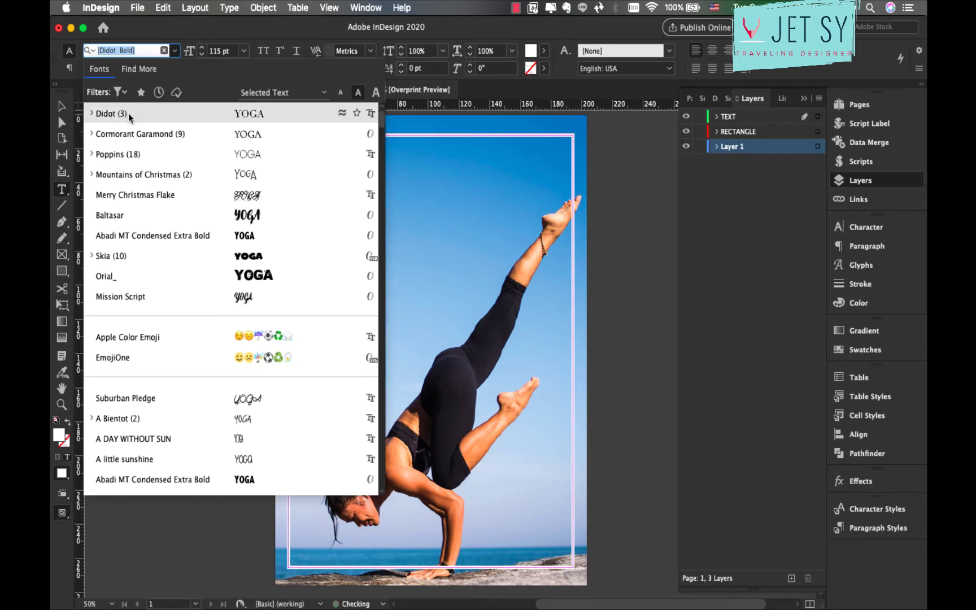
{"action": "left_click", "coordinate": [130, 117]}
Resize the YOGA text frame to about 125 by 39 mm so the whole word fits inside it
{"action": "left_click", "coordinate": [60, 107]}
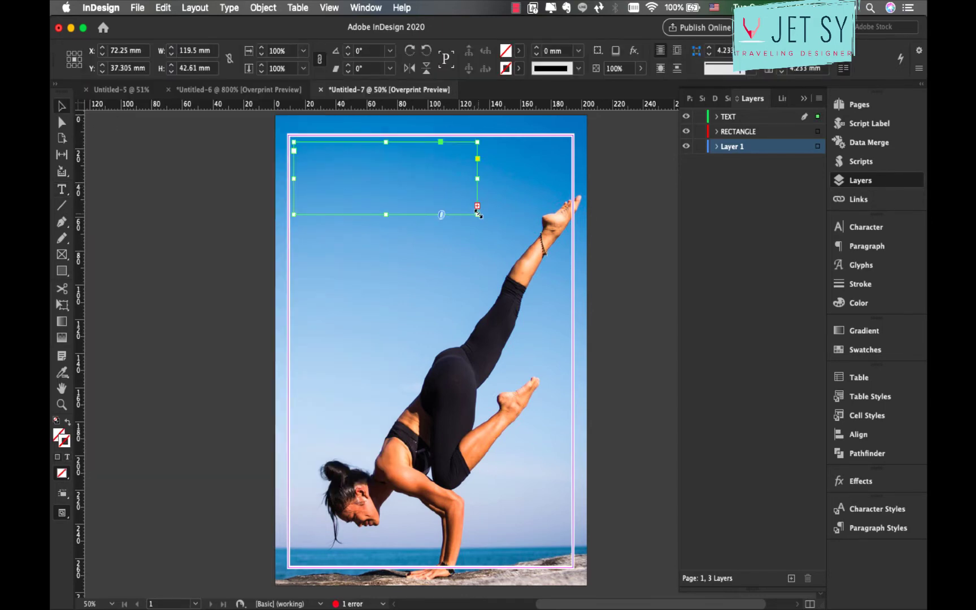
{"action": "key", "text": "super+equal"}
{"action": "key", "text": "super+equal"}
{"action": "key", "text": "super+equal"}
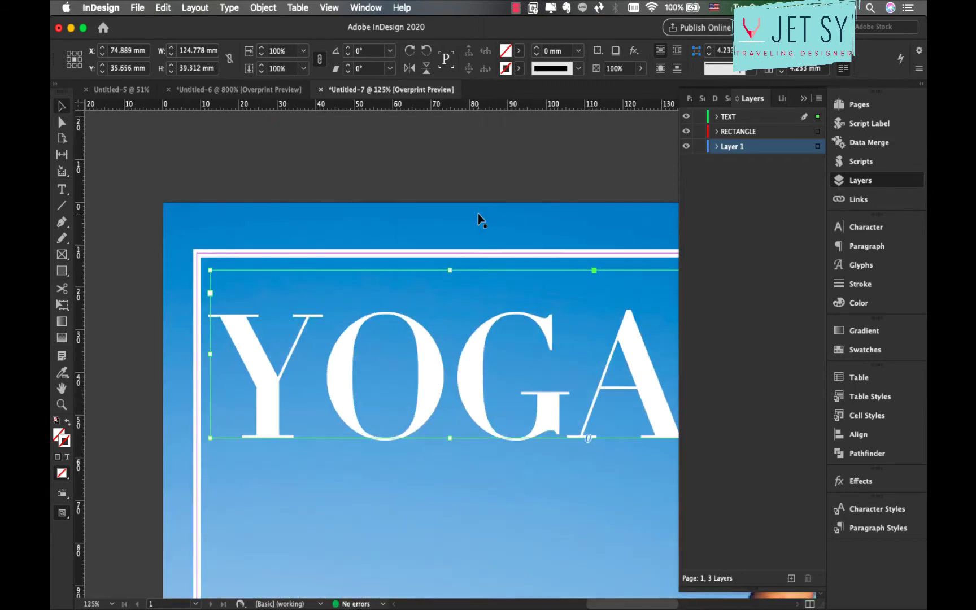
Move the YOGA title up and left and nudge it until the letter tops merge with the white border's upper-left inner corner
{"action": "left_click_drag", "start_coordinate": [283, 375], "coordinate": [267, 326]}
{"action": "key", "text": "Up"}
{"action": "key", "text": "Up"}
{"action": "key", "text": "Up"}
{"action": "key", "text": "Up"}
{"action": "key", "text": "Up"}
{"action": "key", "text": "Up"}
{"action": "key", "text": "Up"}
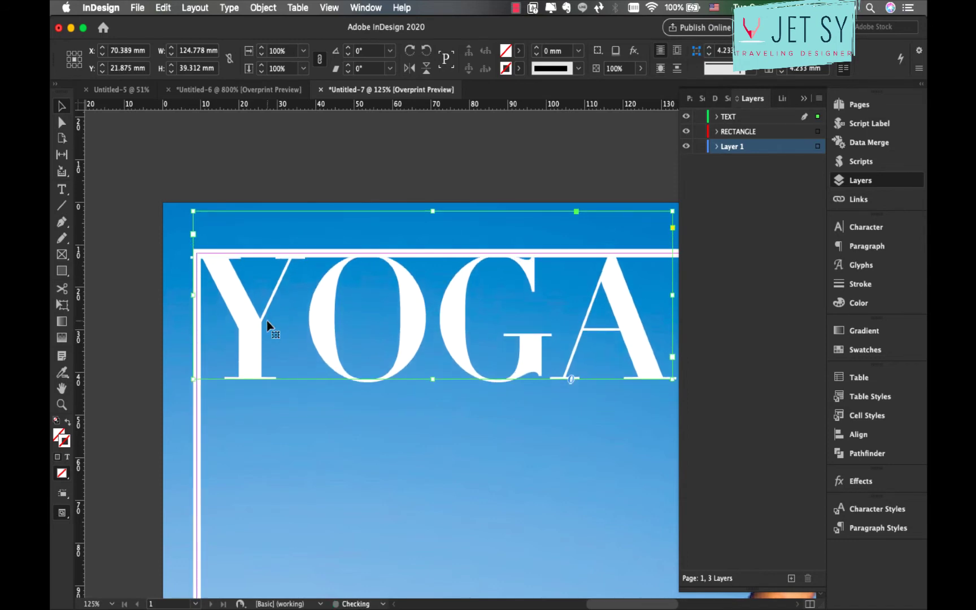
{"action": "key", "text": "Up"}
{"action": "key", "text": "Up"}
{"action": "key", "text": "Down"}
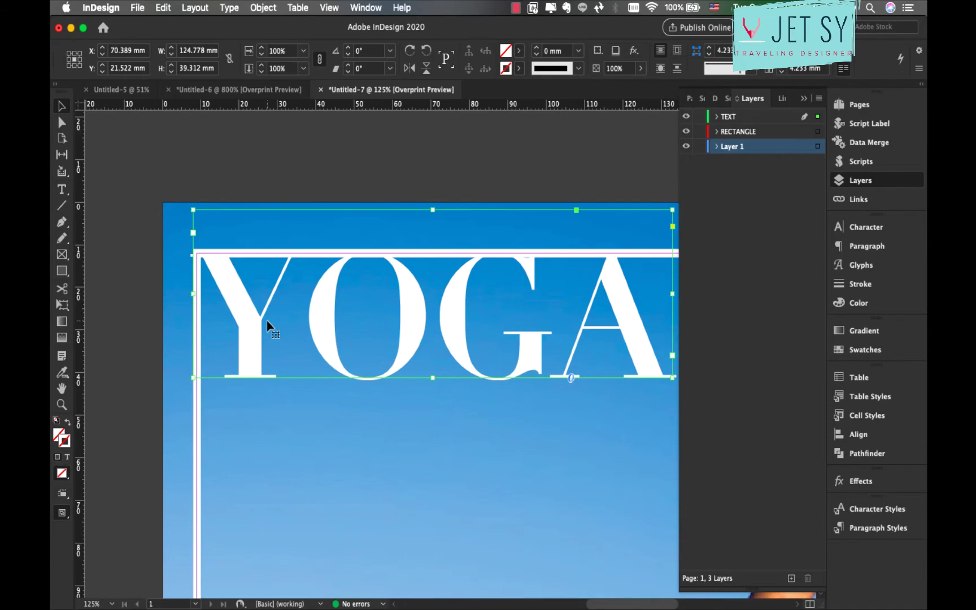
{"action": "key", "text": "super+minus"}
{"action": "key", "text": "super+minus"}
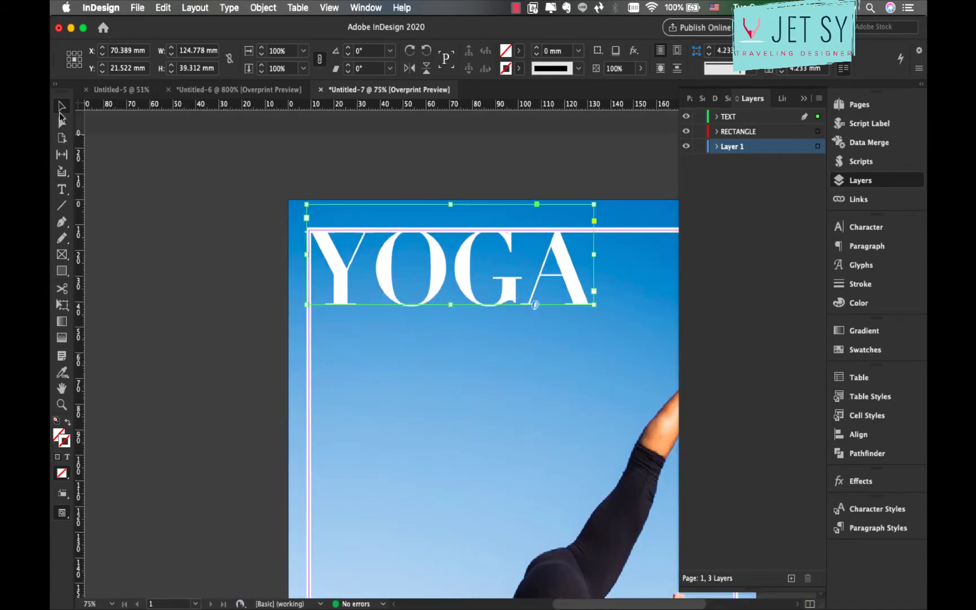
{"action": "left_click", "coordinate": [166, 331]}
{"action": "scroll", "coordinate": [169, 331], "scroll_direction": "down", "scroll_amount": 4}
{"action": "scroll", "coordinate": [169, 331], "scroll_direction": "right", "scroll_amount": 3}
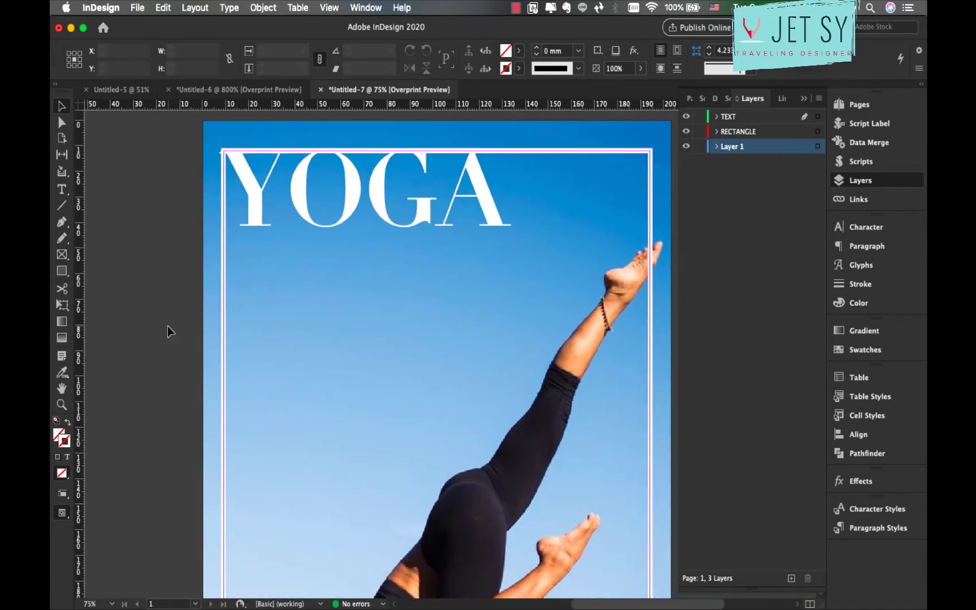
{"action": "key", "text": "super+minus"}
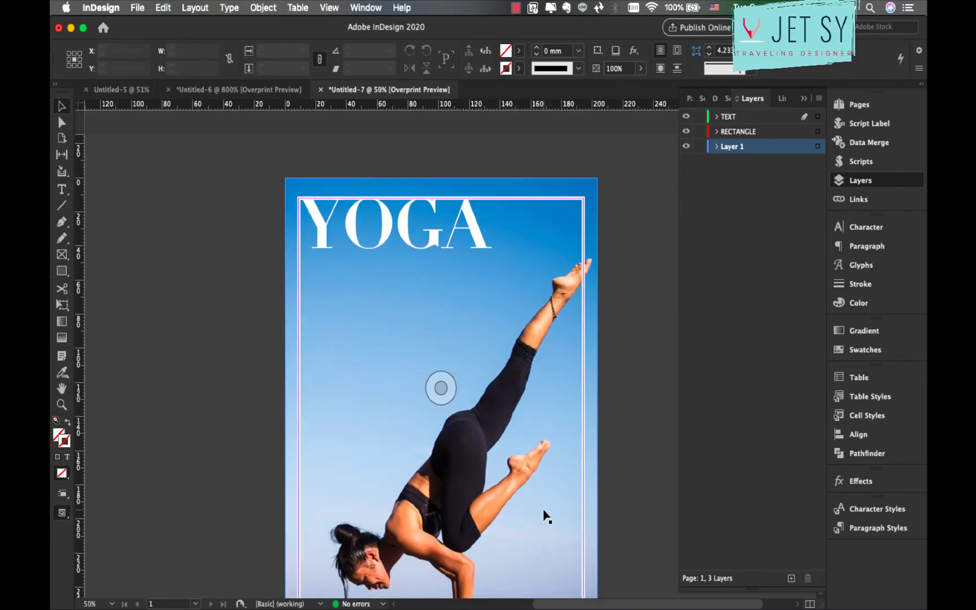
{"action": "scroll", "coordinate": [541, 514], "scroll_direction": "down", "scroll_amount": 3}
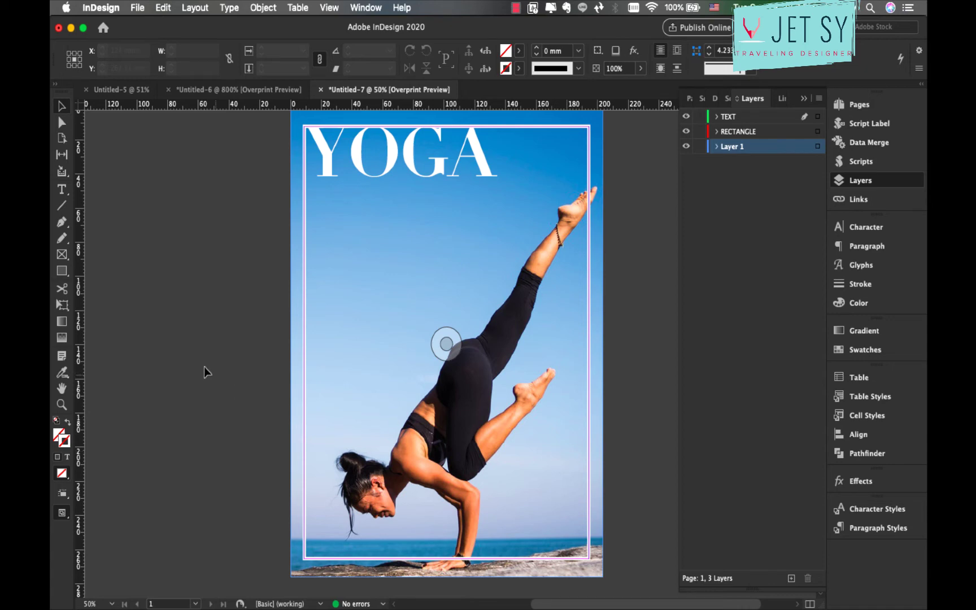
Cut the white border above and below the raised foot with the Scissors tool and delete the segment crossing the foot
{"action": "left_click", "coordinate": [62, 290]}
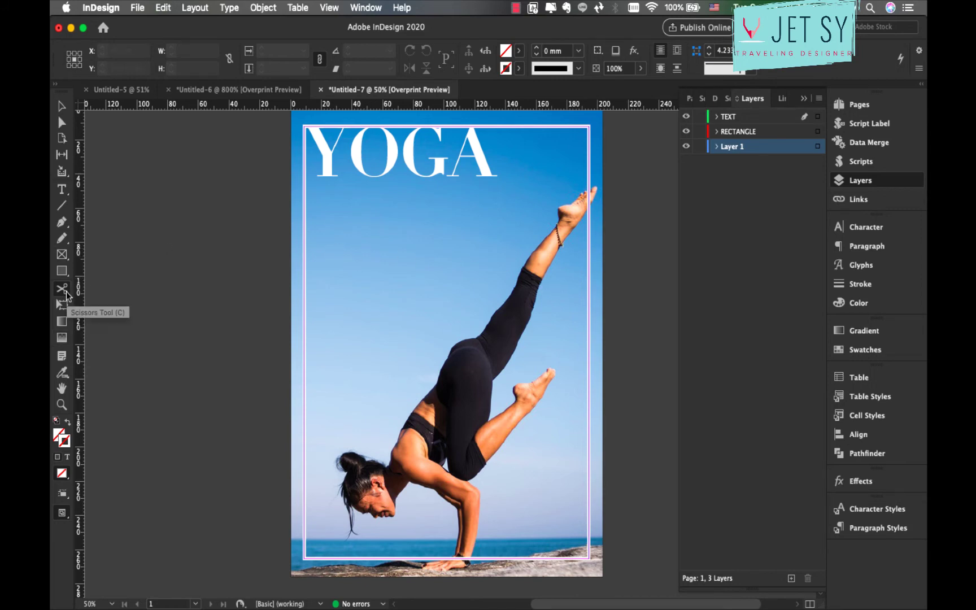
{"action": "left_click", "coordinate": [374, 8]}
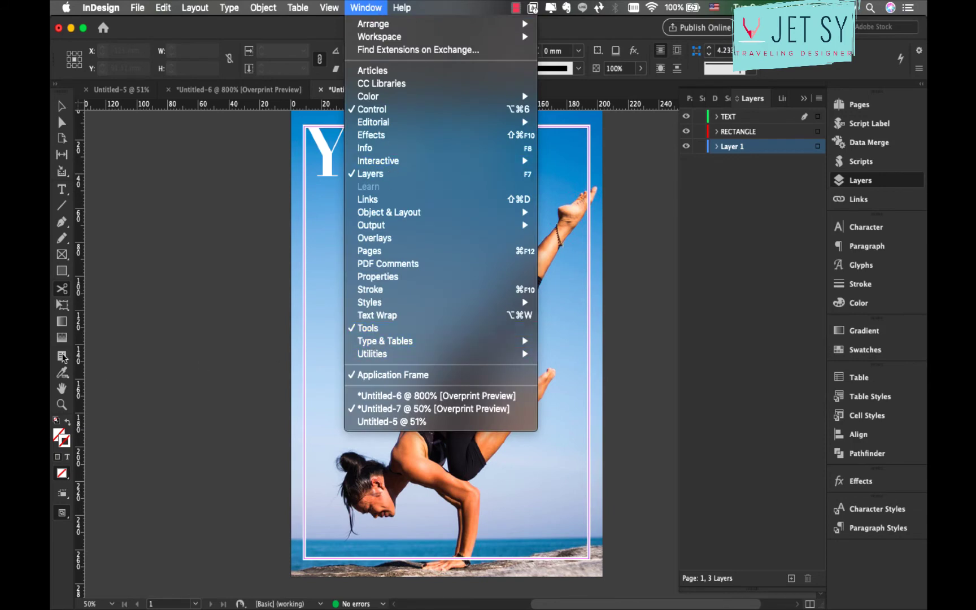
{"action": "left_click", "coordinate": [66, 285]}
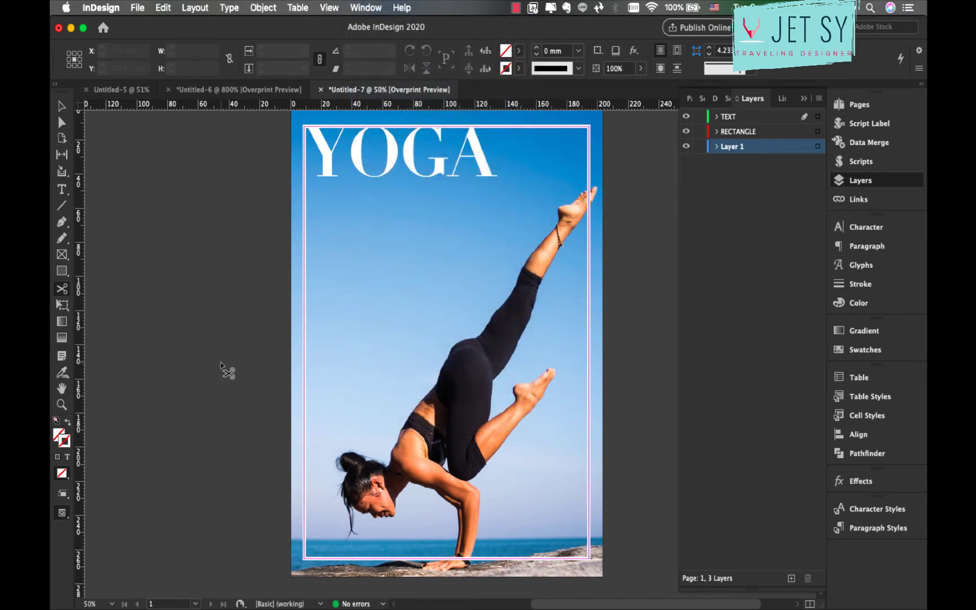
{"action": "key", "text": "super+equal"}
{"action": "key", "text": "super+equal"}
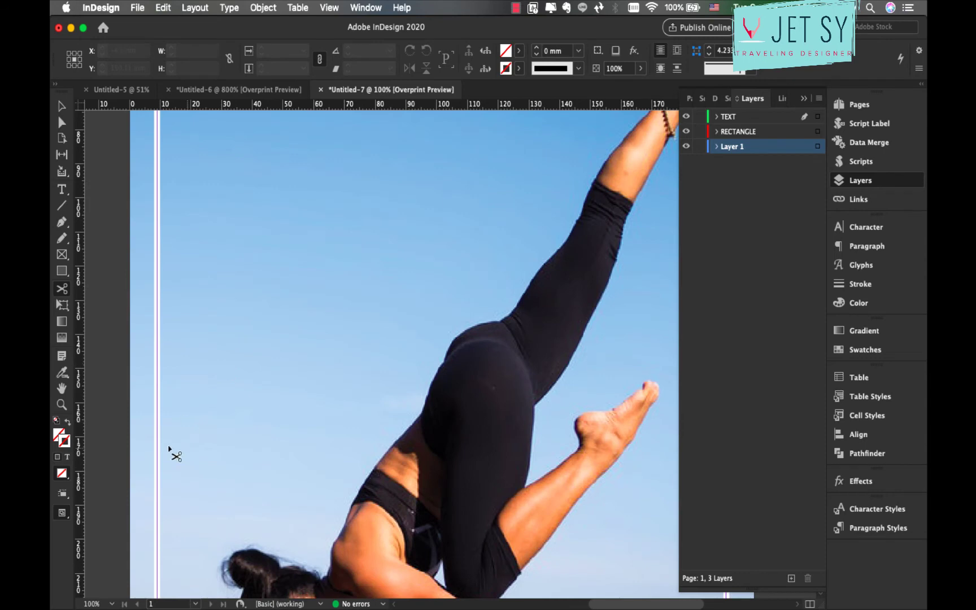
{"action": "scroll", "coordinate": [358, 436], "scroll_direction": "up", "scroll_amount": 8}
{"action": "scroll", "coordinate": [357, 436], "scroll_direction": "right", "scroll_amount": 8}
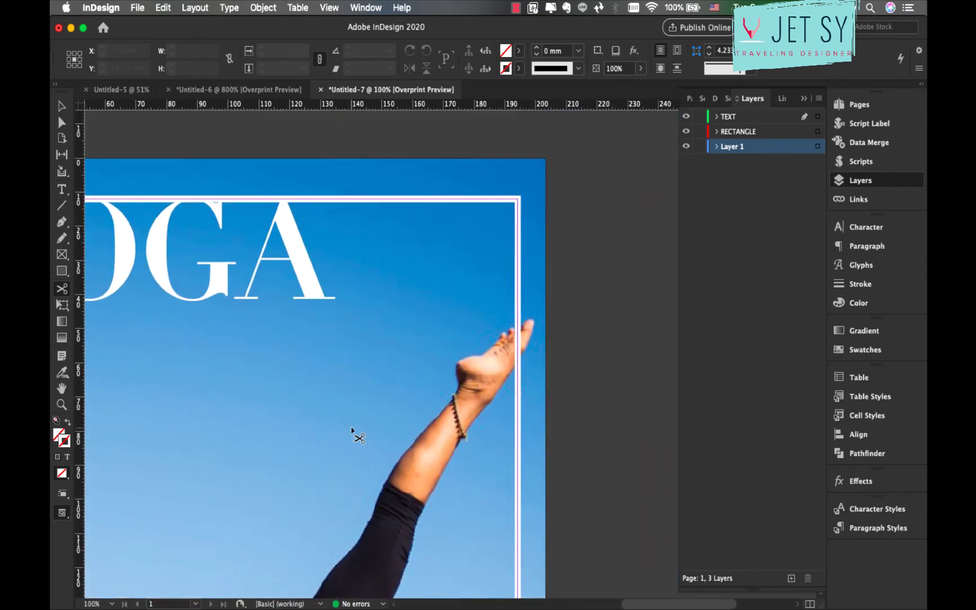
{"action": "key", "text": "super+equal"}
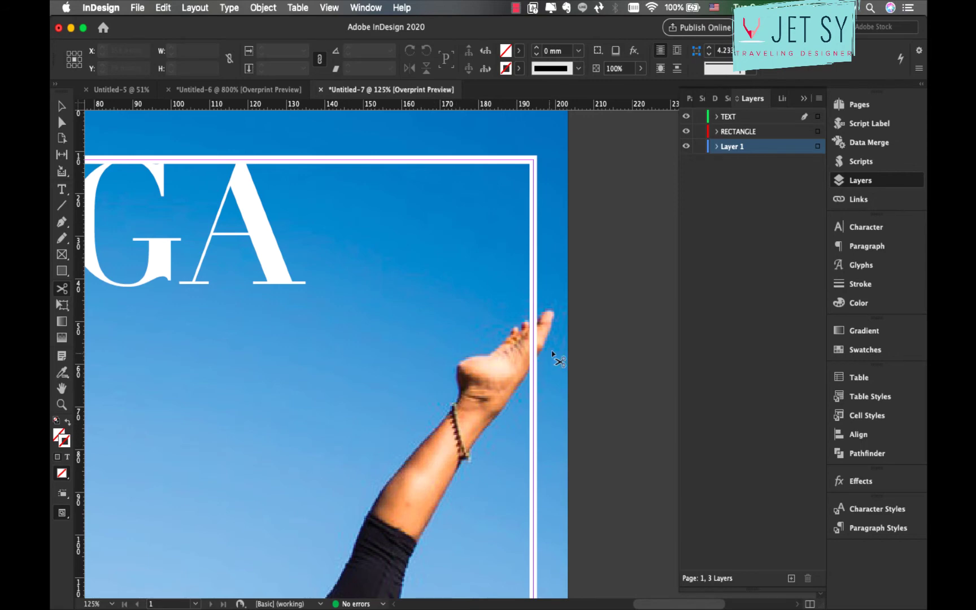
{"action": "left_click", "coordinate": [534, 311]}
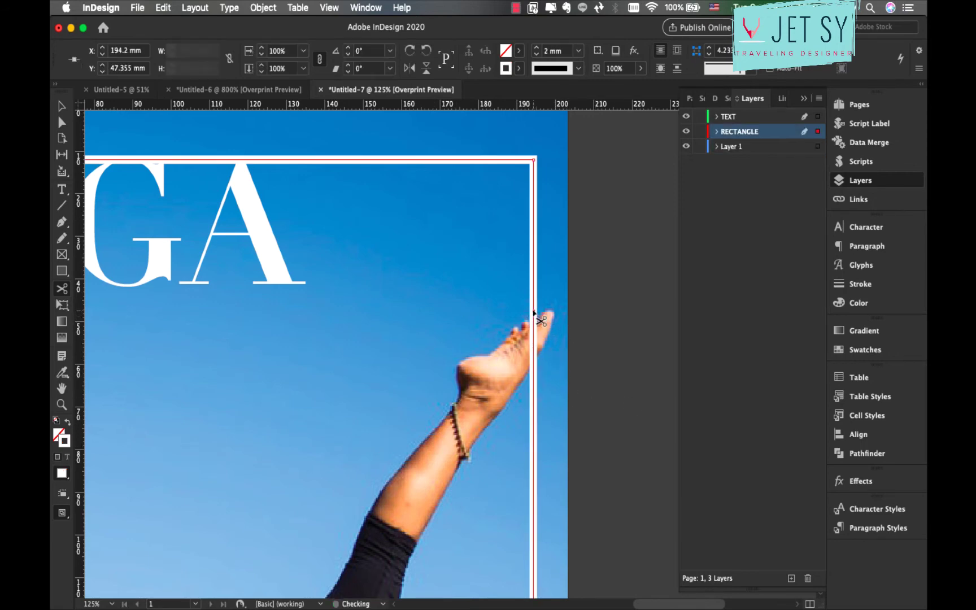
{"action": "left_click", "coordinate": [533, 375]}
{"action": "scroll", "coordinate": [173, 187], "scroll_direction": "down", "scroll_amount": 2}
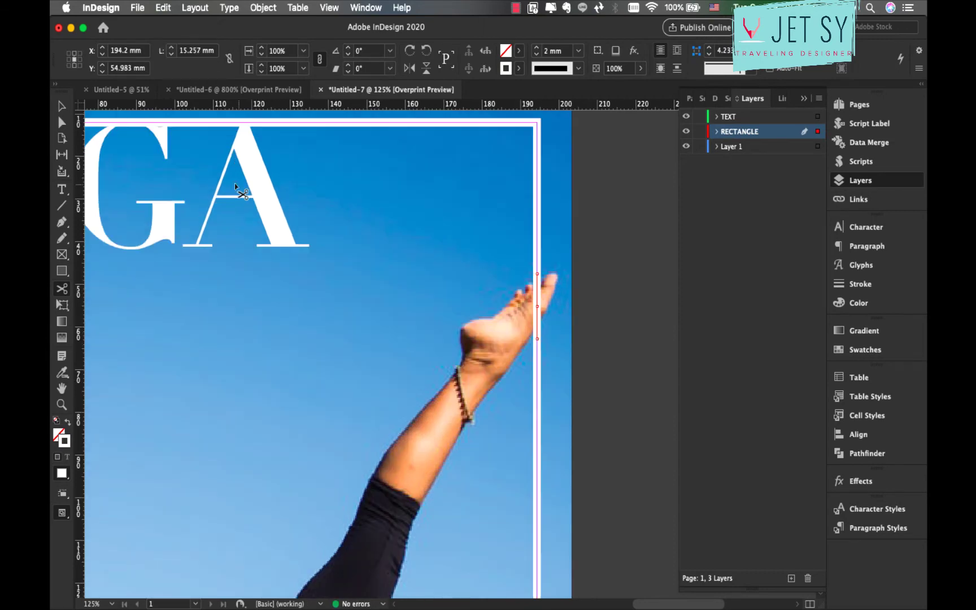
{"action": "left_click", "coordinate": [62, 105]}
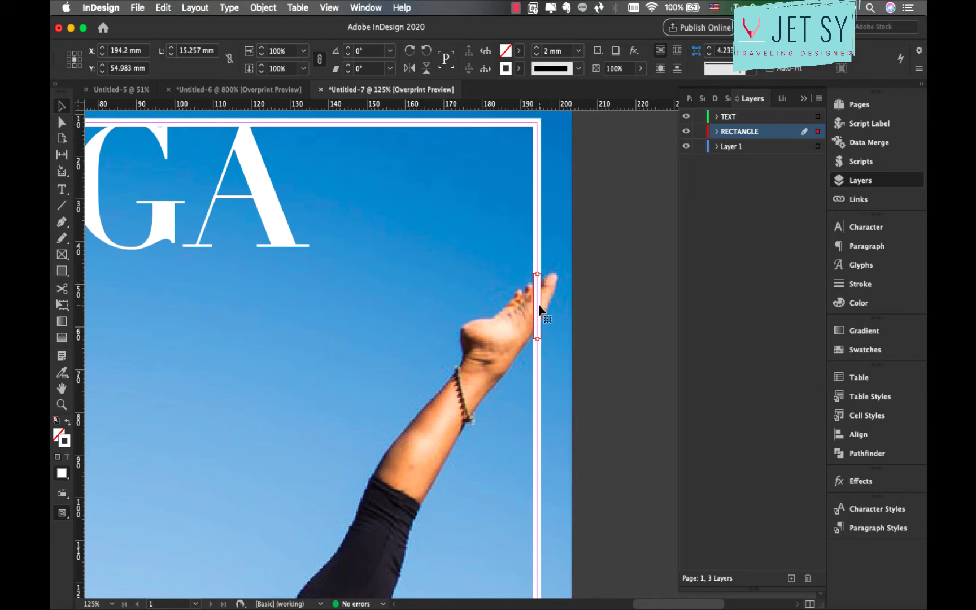
{"action": "key", "text": "Delete"}
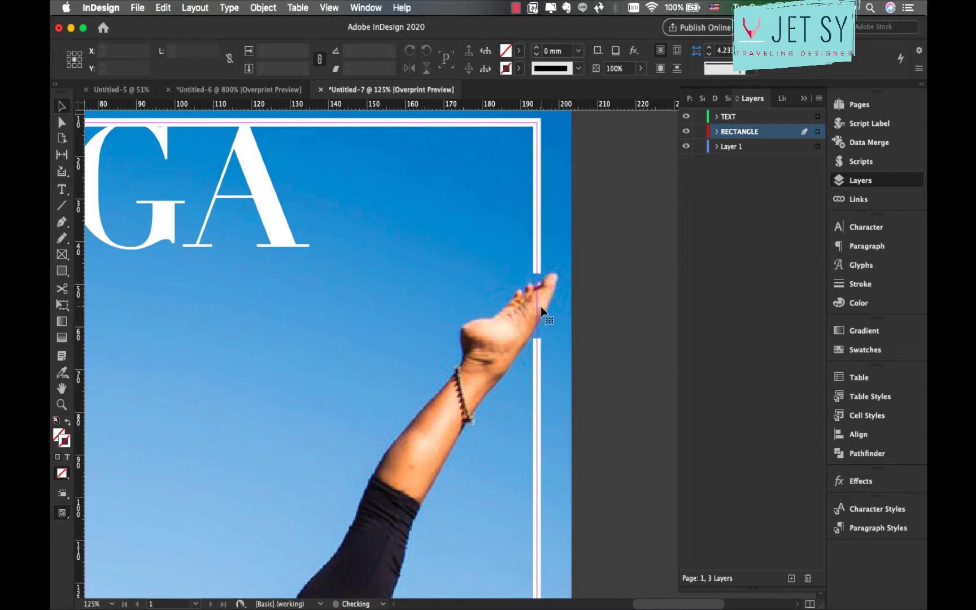
Draw a rectangle about 2 by 4.7 mm over the cut border end above the toes, matching the border's width
{"action": "left_click", "coordinate": [64, 275]}
{"action": "key", "text": "super+equal"}
{"action": "key", "text": "super+equal"}
{"action": "key", "text": "super+equal"}
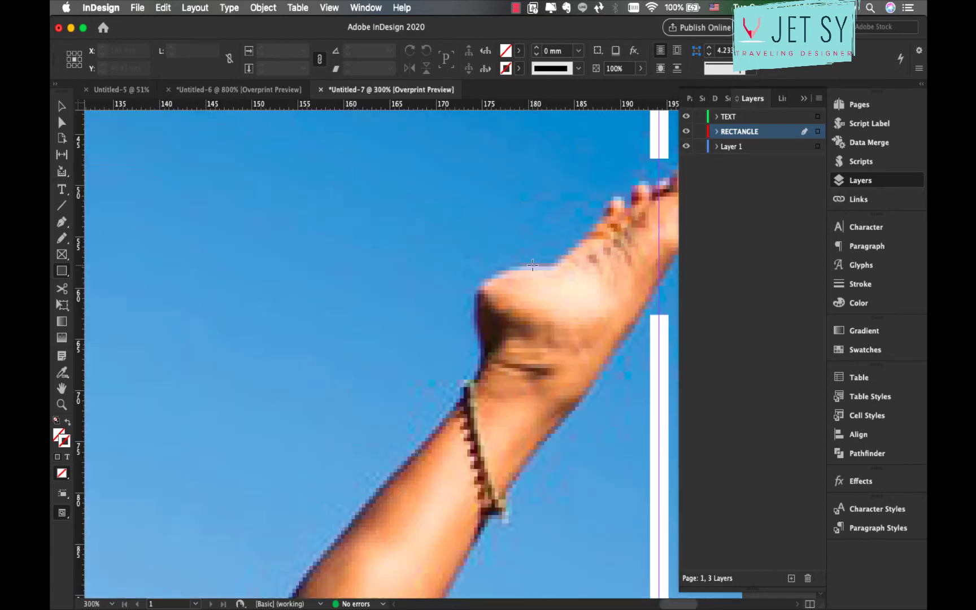
{"action": "scroll", "coordinate": [533, 265], "scroll_direction": "right", "scroll_amount": 5}
{"action": "scroll", "coordinate": [533, 265], "scroll_direction": "up", "scroll_amount": 3}
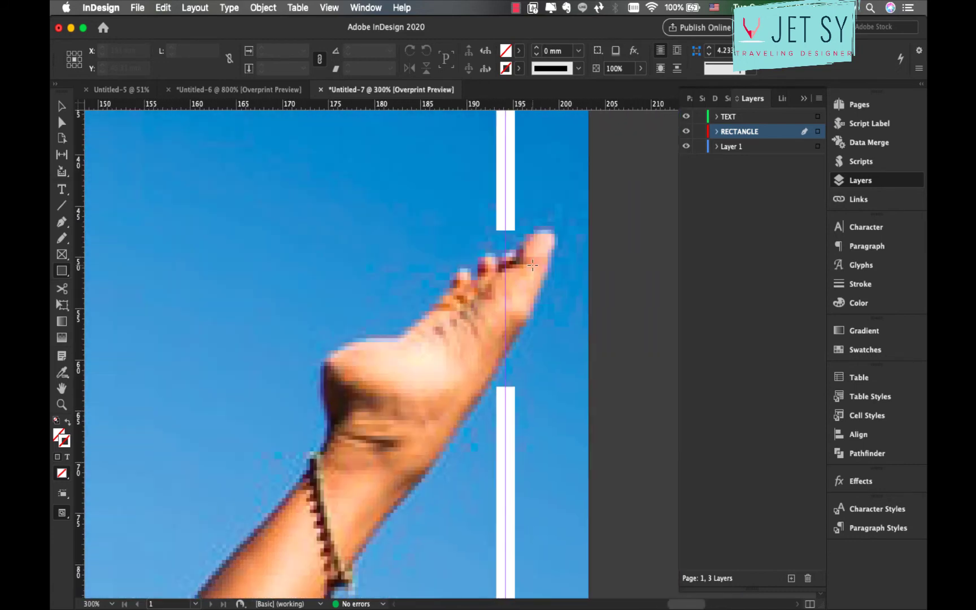
{"action": "scroll", "coordinate": [533, 265], "scroll_direction": "left", "scroll_amount": 1}
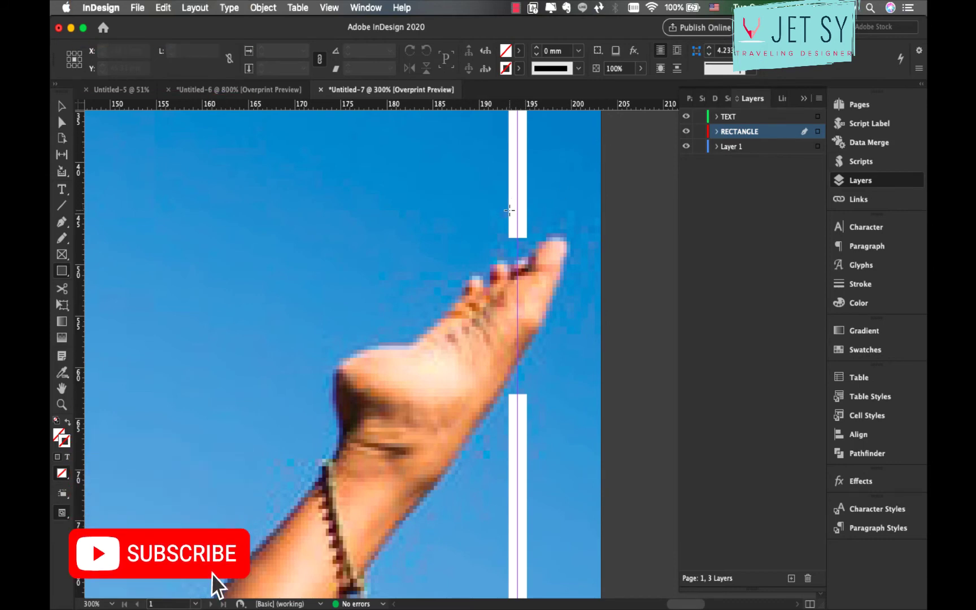
{"action": "left_click_drag", "start_coordinate": [508, 210], "coordinate": [527, 258]}
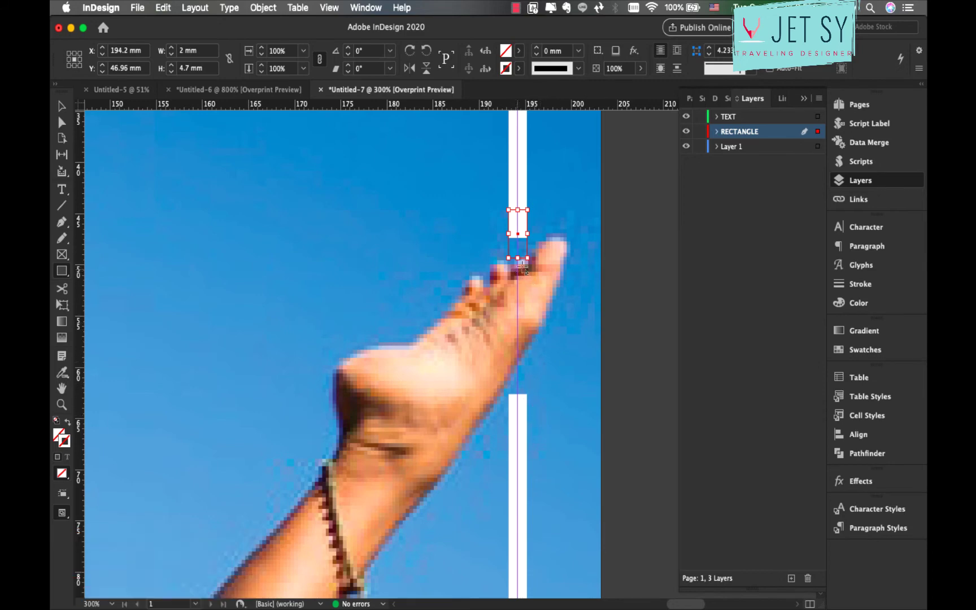
Fill the small rectangle above the toes with the [Paper] swatch and deselect it
{"action": "left_click", "coordinate": [519, 69]}
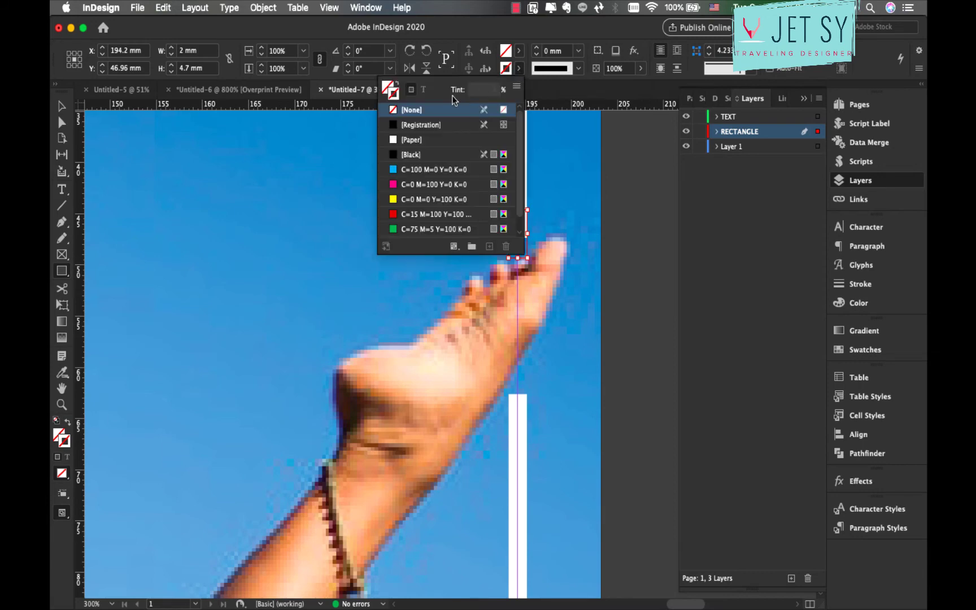
{"action": "left_click", "coordinate": [518, 51]}
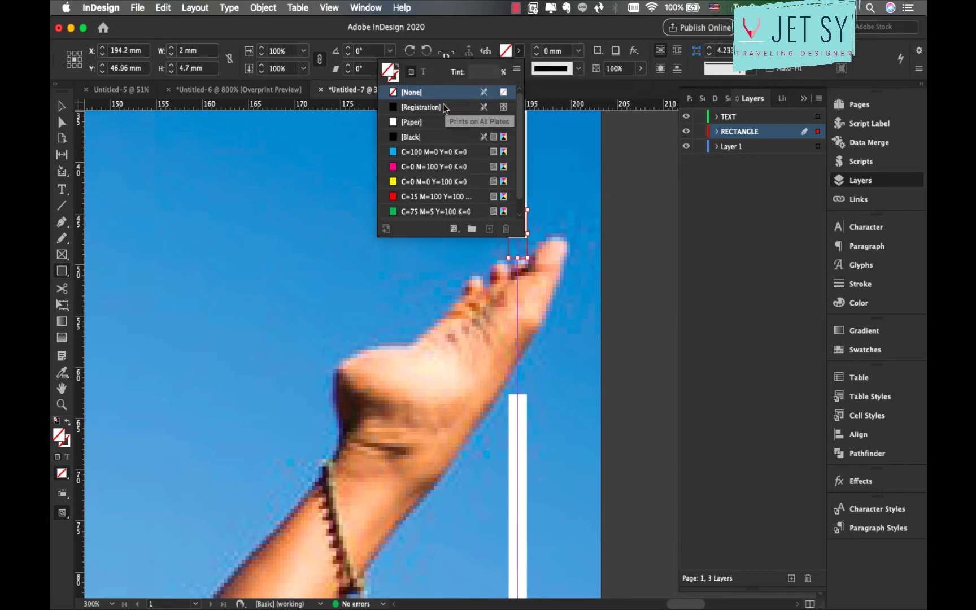
{"action": "left_click", "coordinate": [435, 122]}
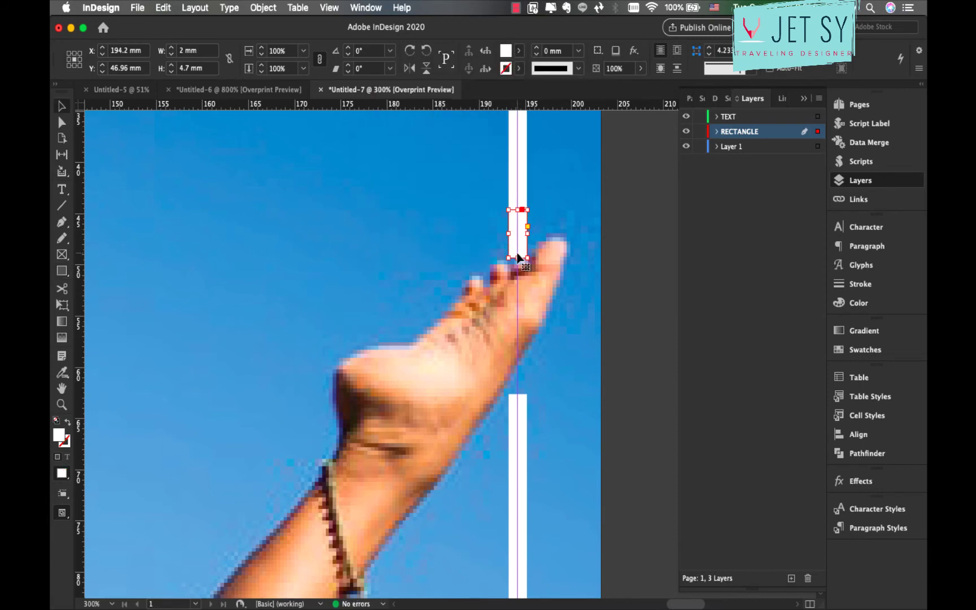
{"action": "left_click", "coordinate": [473, 260]}
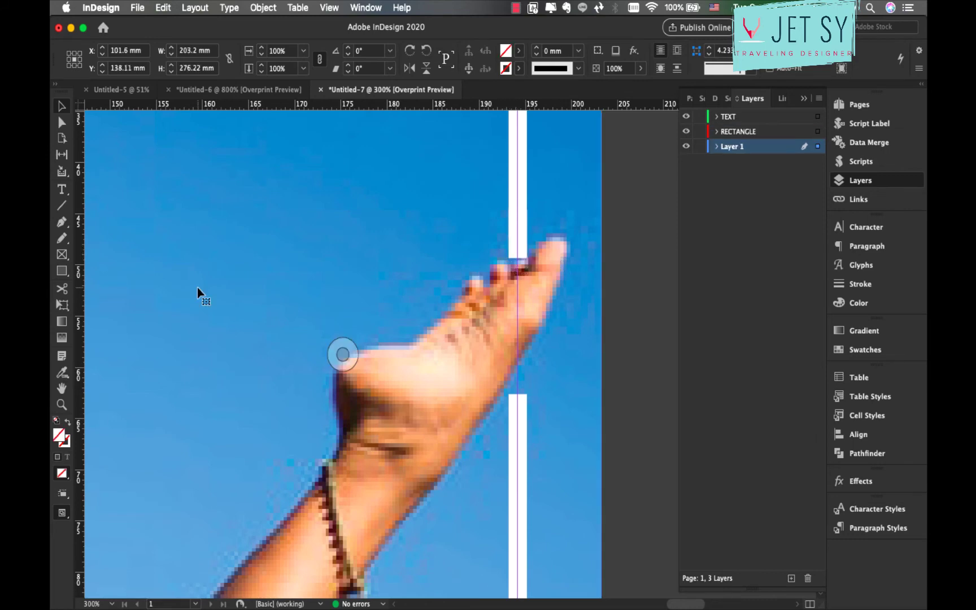
{"action": "key", "text": "super+minus"}
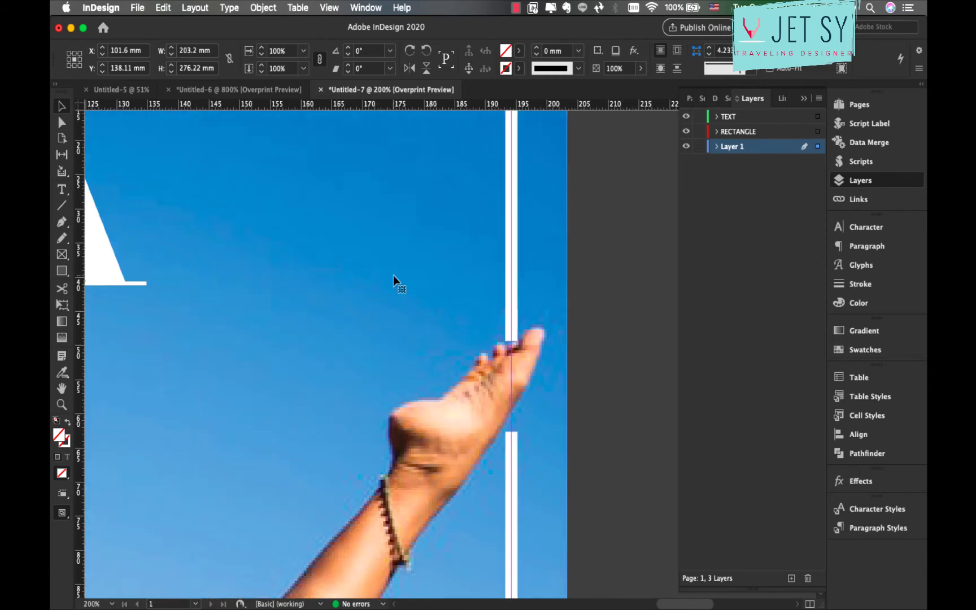
Pull the lower-left corner point of the white rectangle above the toes slightly down so its edge slants along them
{"action": "left_click", "coordinate": [63, 123]}
{"action": "left_click", "coordinate": [515, 319]}
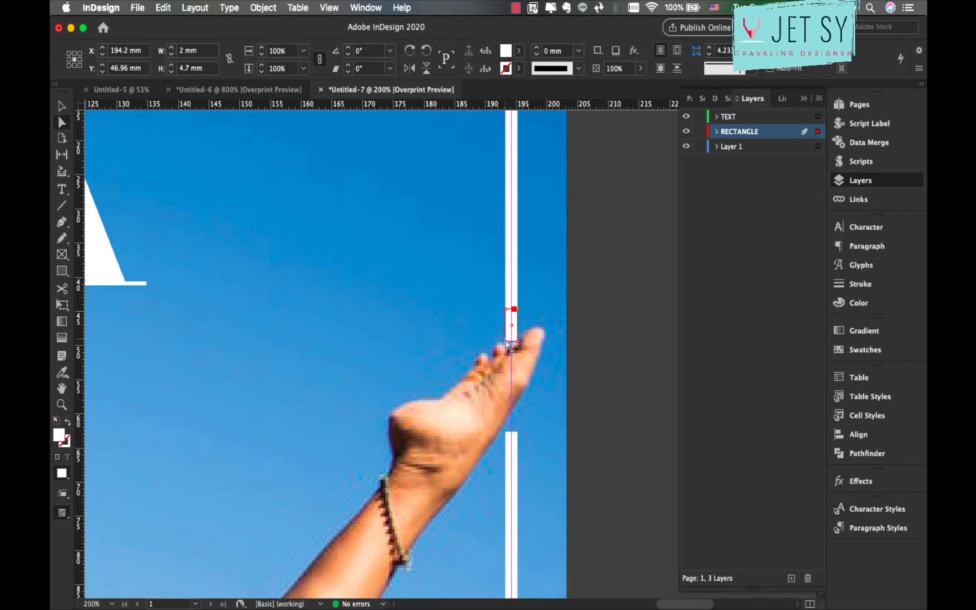
{"action": "left_click", "coordinate": [508, 344]}
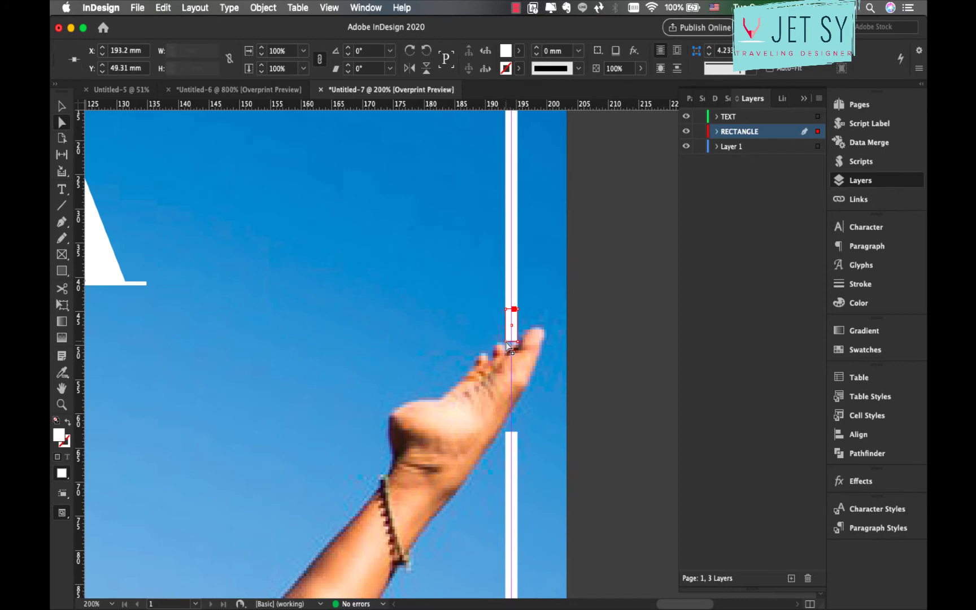
{"action": "left_click_drag", "start_coordinate": [506, 342], "coordinate": [506, 345]}
{"action": "left_click", "coordinate": [361, 196]}
Draw a rectangle about 2 by 2.1 mm over the cut border end below the foot, matching the border's width
{"action": "left_click", "coordinate": [513, 432], "text": "super"}
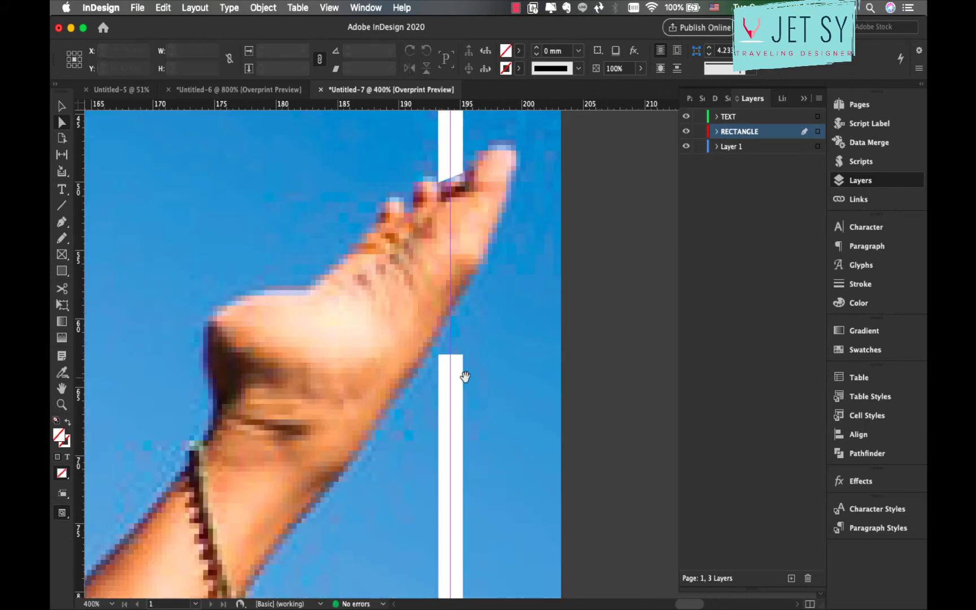
{"action": "left_click", "coordinate": [59, 273]}
{"action": "left_click_drag", "start_coordinate": [439, 362], "coordinate": [462, 334]}
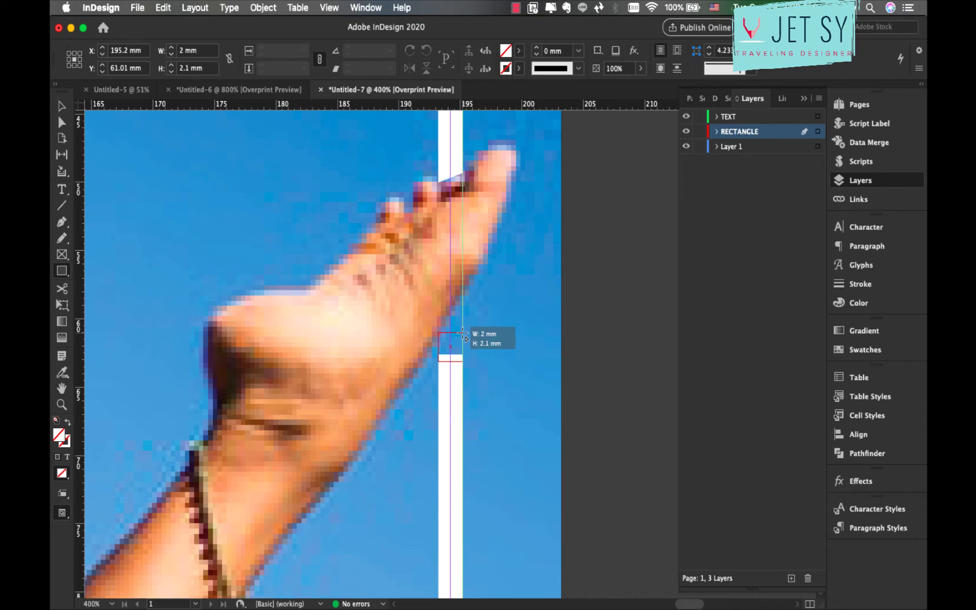
{"action": "left_click_drag", "start_coordinate": [462, 334], "coordinate": [463, 333]}
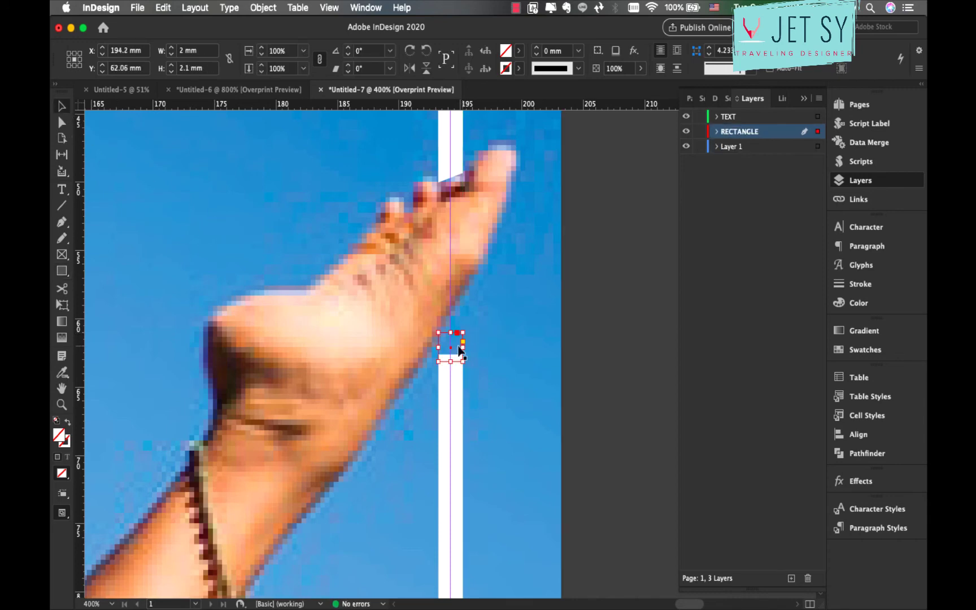
Fill the small rectangle below the raised foot with the [Paper] swatch and deselect it
{"action": "left_click", "coordinate": [519, 50]}
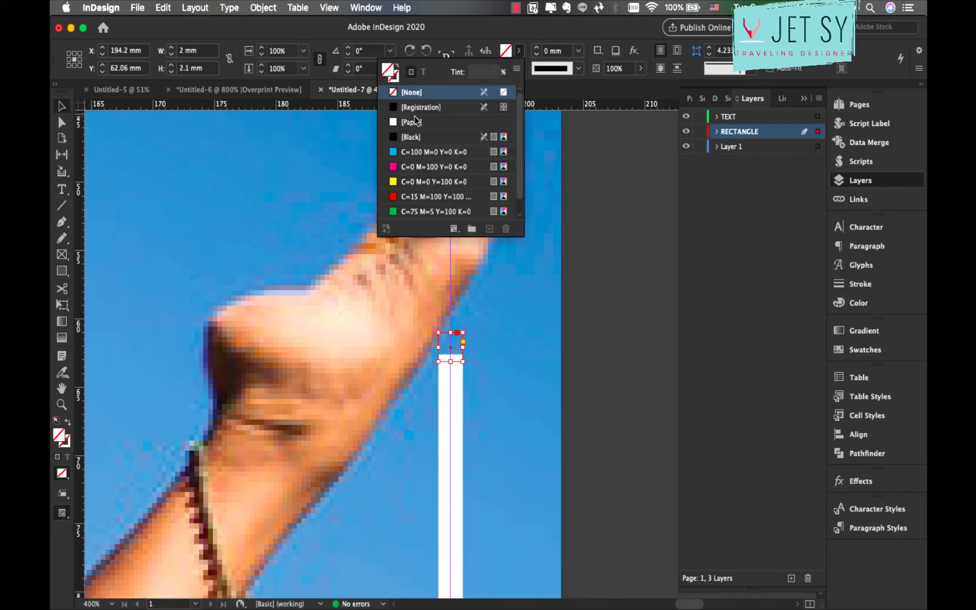
{"action": "left_click", "coordinate": [415, 124]}
{"action": "left_click", "coordinate": [130, 164]}
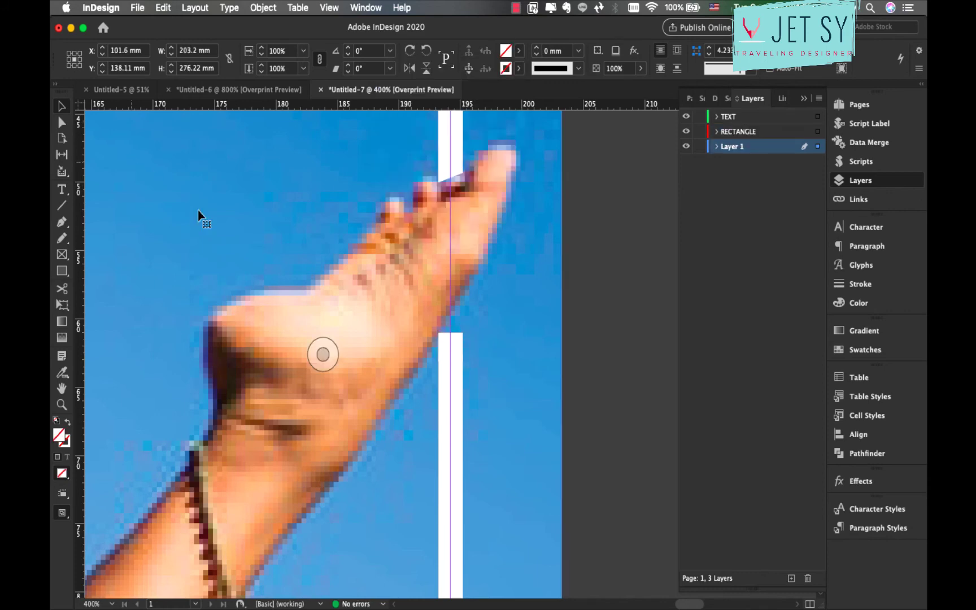
Pull the upper-right corner point of the white rectangle below the foot up to about Y 58 mm so its edge slants along the sole
{"action": "left_click", "coordinate": [64, 123]}
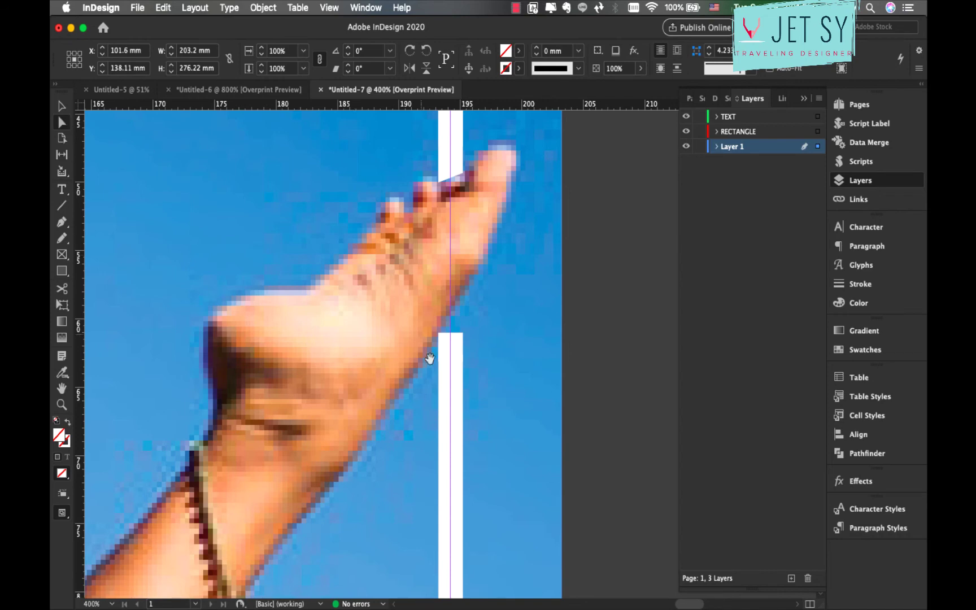
{"action": "left_click", "coordinate": [461, 337]}
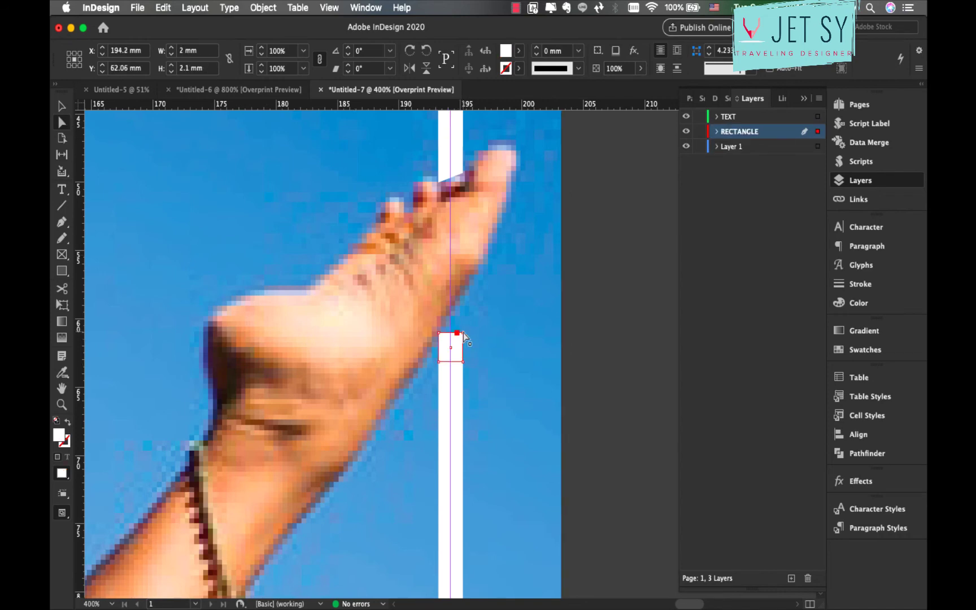
{"action": "left_click_drag", "start_coordinate": [463, 332], "coordinate": [464, 293]}
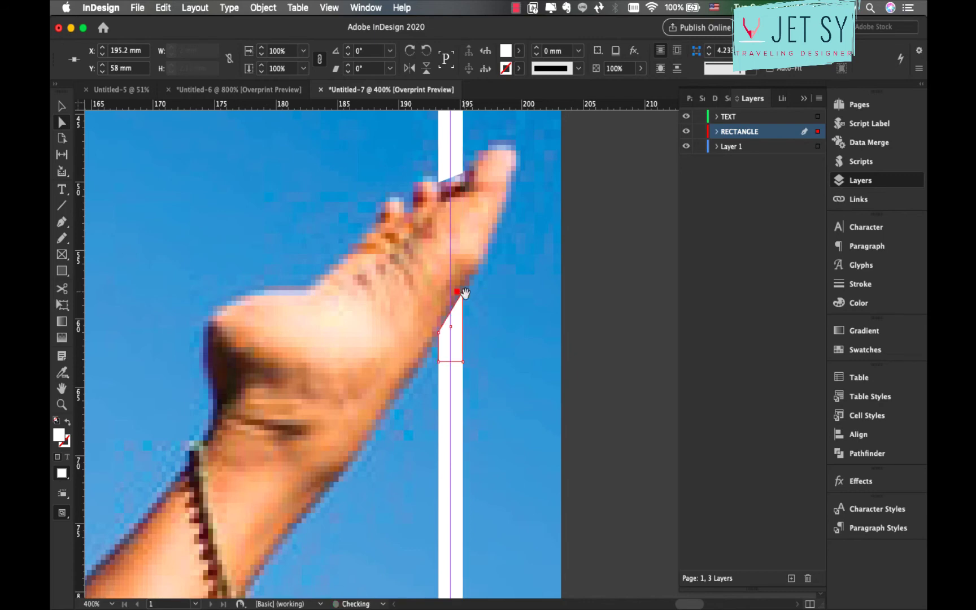
{"action": "key", "text": "v"}
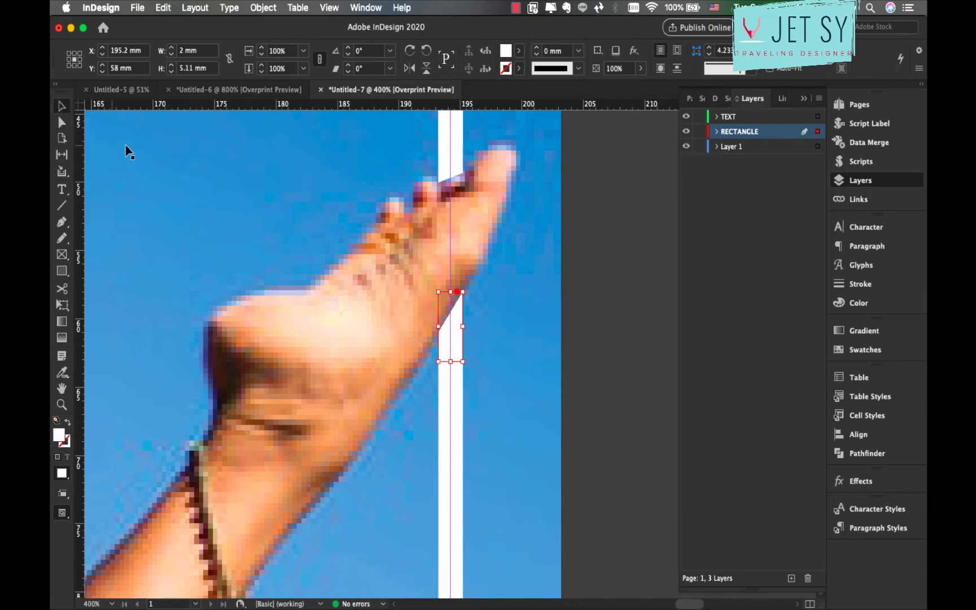
Deselect the rectangle and examine the whole cover in preview mode, without guides and frame edges
{"action": "key", "text": "super+minus"}
{"action": "key", "text": "super+minus"}
{"action": "key", "text": "super+minus"}
{"action": "key", "text": "super+minus"}
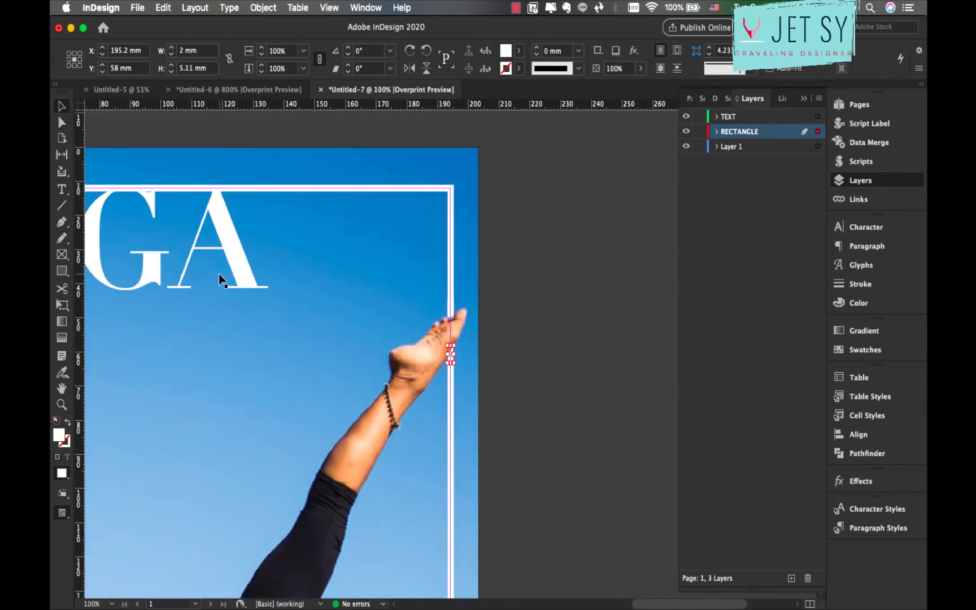
{"action": "left_click", "coordinate": [532, 297]}
{"action": "scroll", "coordinate": [531, 292], "scroll_direction": "down", "scroll_amount": 3}
{"action": "scroll", "coordinate": [531, 293], "scroll_direction": "left", "scroll_amount": 3}
{"action": "key", "text": "super+minus"}
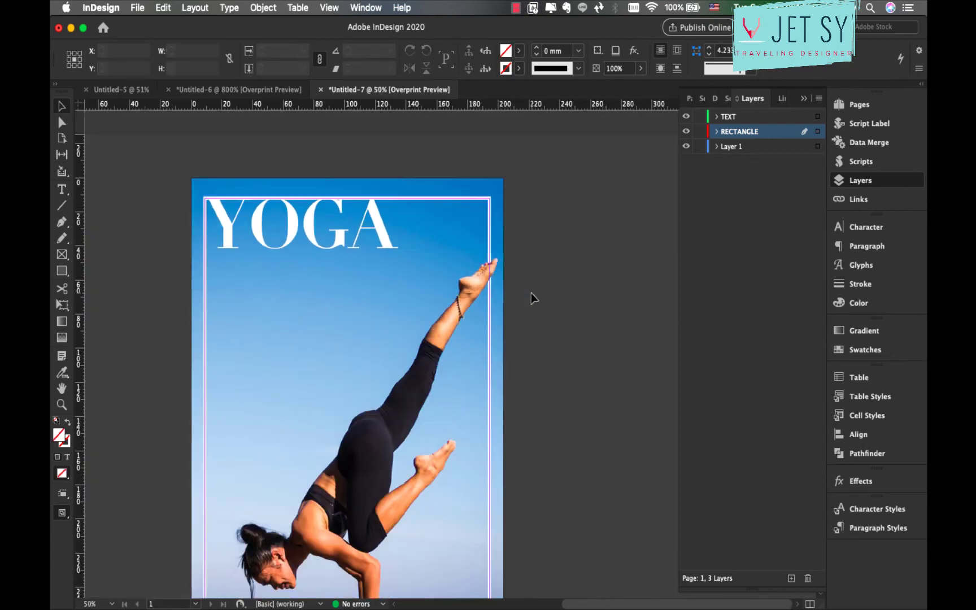
{"action": "key", "text": "w"}
{"action": "scroll", "coordinate": [562, 310], "scroll_direction": "down", "scroll_amount": 3}
{"action": "scroll", "coordinate": [562, 310], "scroll_direction": "left", "scroll_amount": 2}
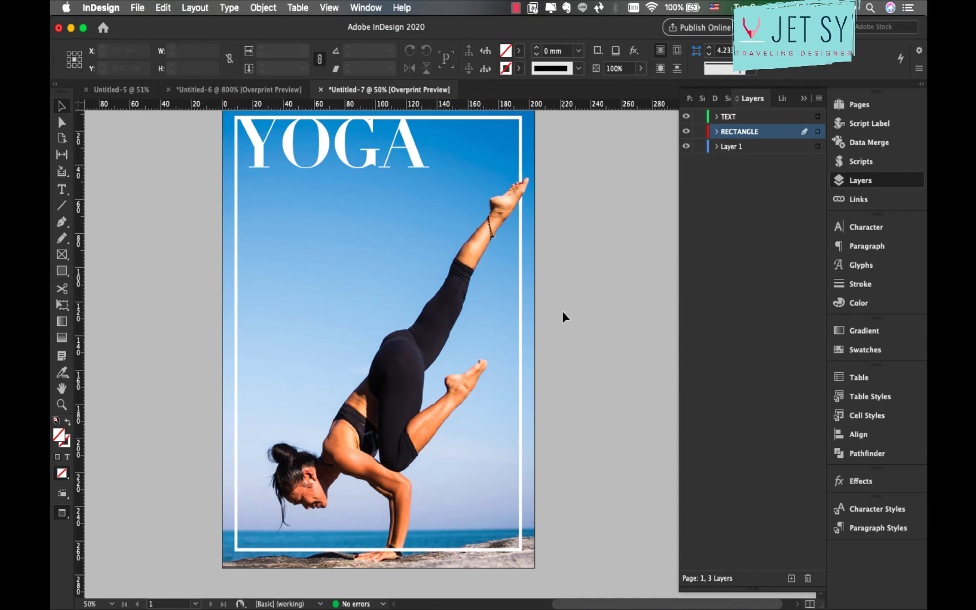
Cut the lower border line on both sides of the supporting hand with the Scissors tool and delete the roughly 21 mm segment between the cuts
{"action": "key", "text": "super+minus"}
{"action": "key", "text": "super+equal"}
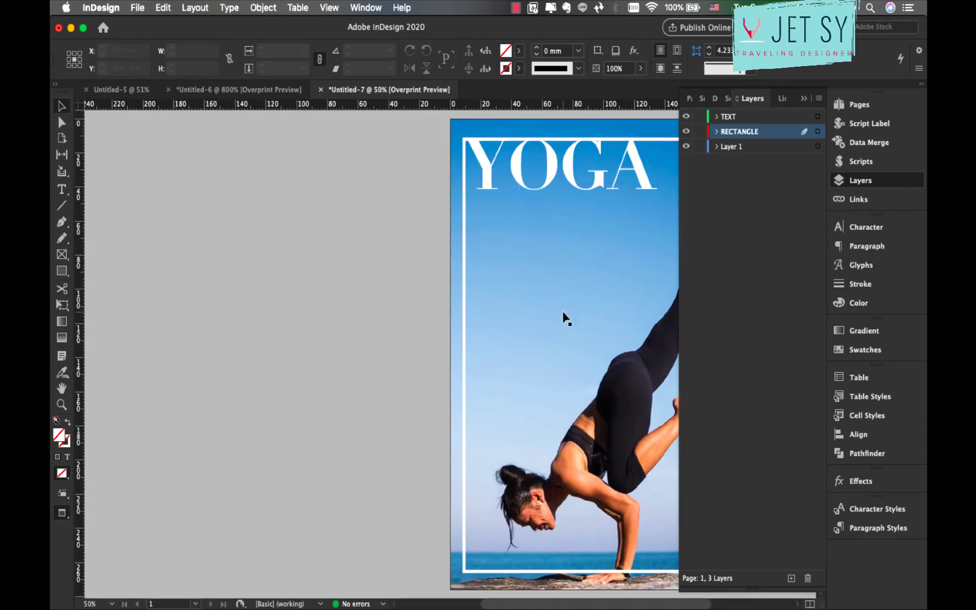
{"action": "scroll", "coordinate": [565, 319], "scroll_direction": "right", "scroll_amount": 3}
{"action": "key", "text": "super+equal"}
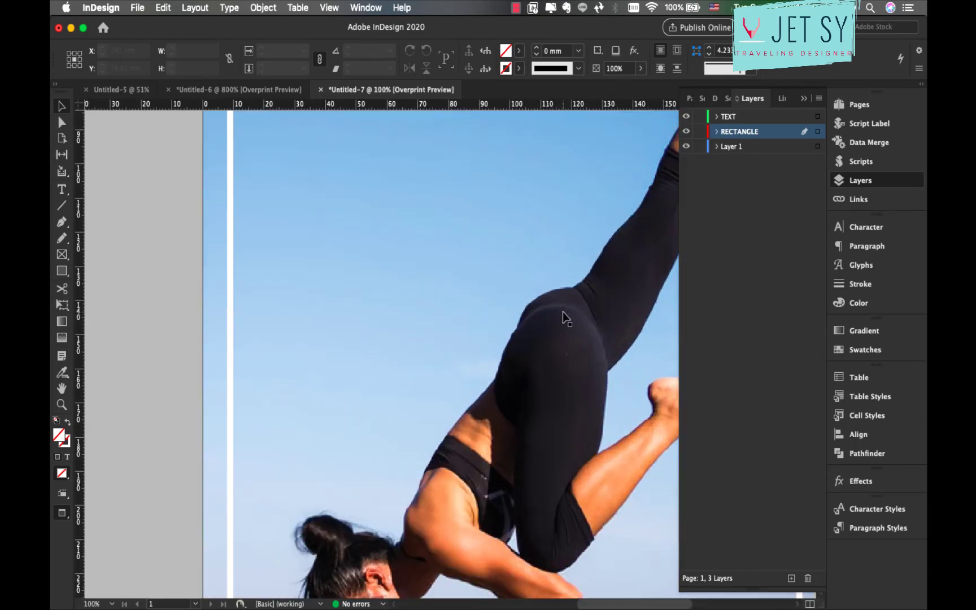
{"action": "scroll", "coordinate": [565, 318], "scroll_direction": "down", "scroll_amount": 10}
{"action": "scroll", "coordinate": [565, 318], "scroll_direction": "right", "scroll_amount": 4}
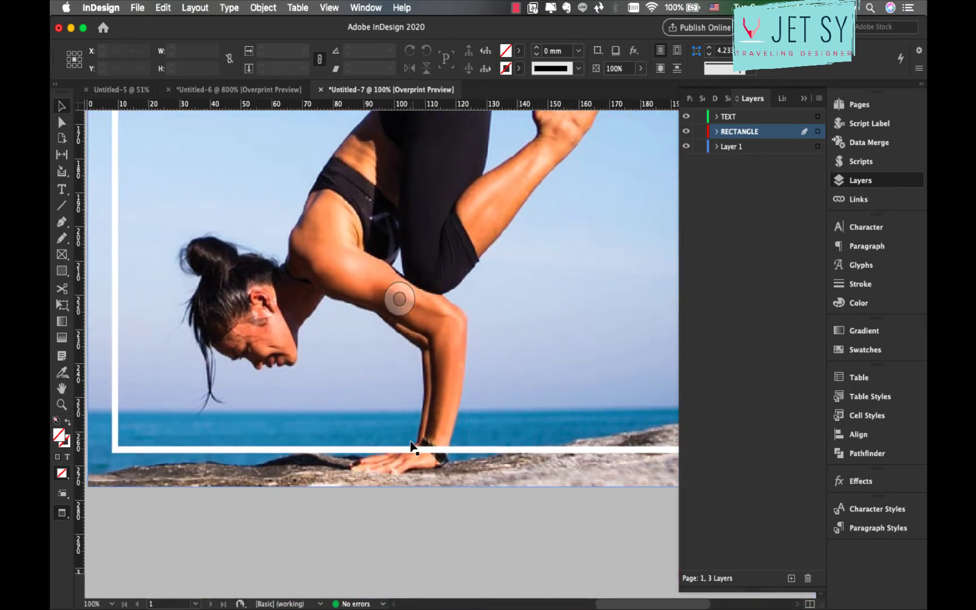
{"action": "scroll", "coordinate": [443, 460], "scroll_direction": "up", "scroll_amount": 3}
{"action": "key", "text": "c"}
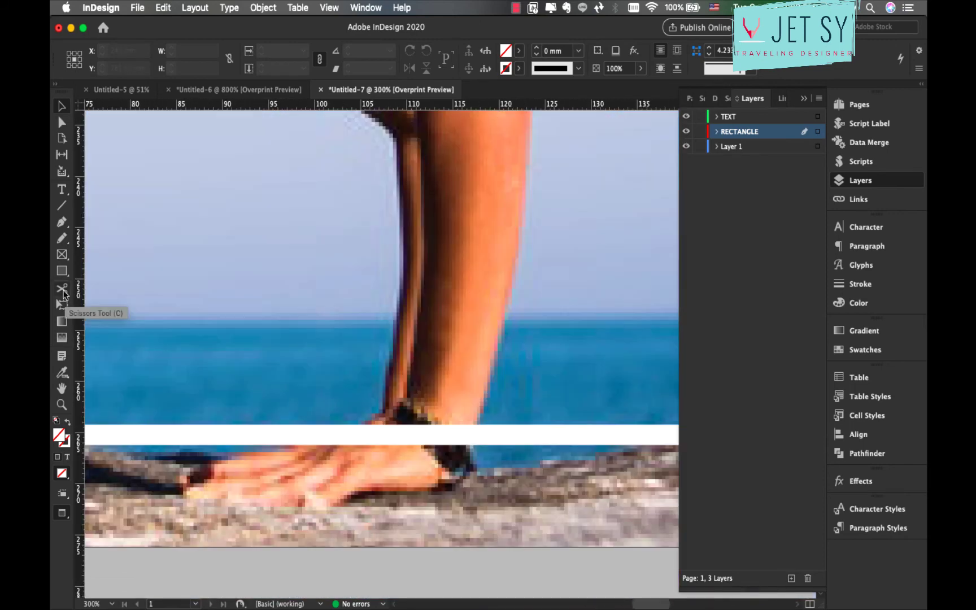
{"action": "left_click", "coordinate": [473, 435]}
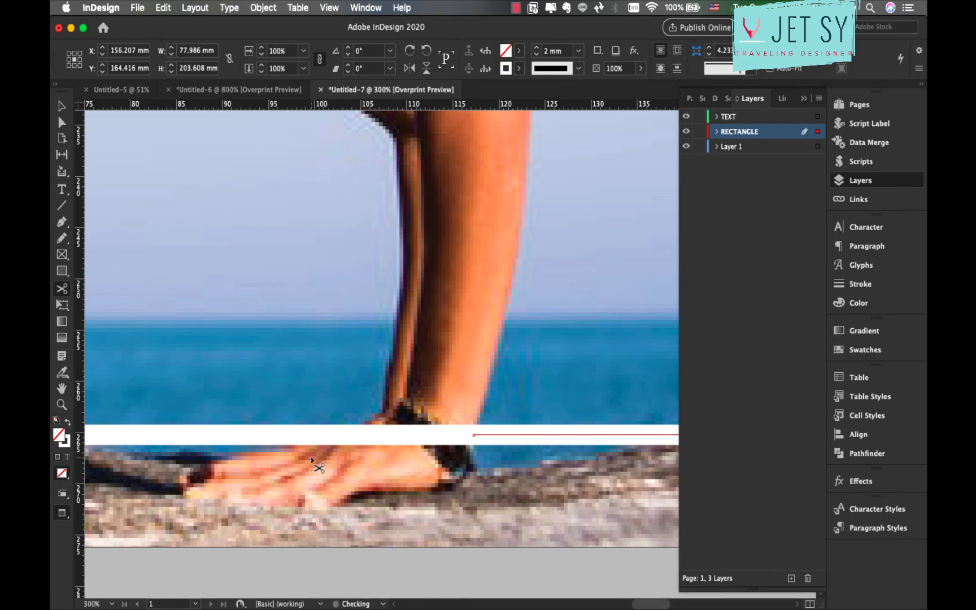
{"action": "left_click", "coordinate": [282, 436]}
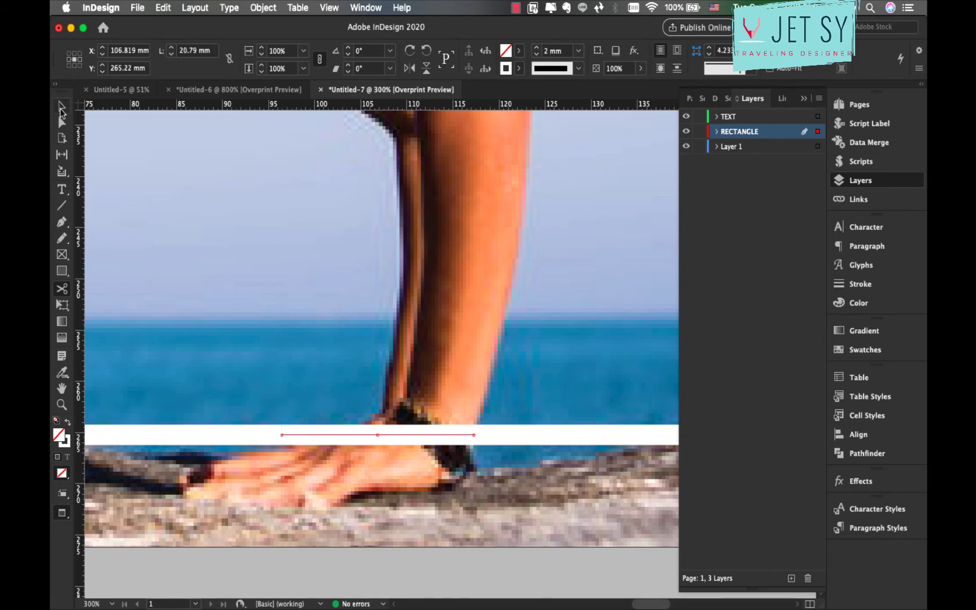
{"action": "left_click", "coordinate": [61, 107]}
{"action": "key", "text": "Delete"}
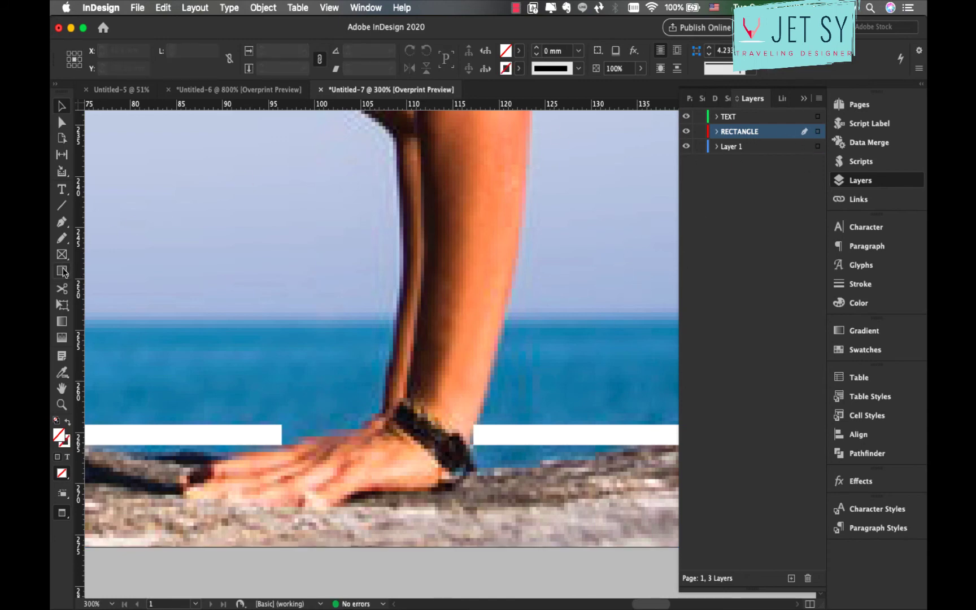
Draw a rectangle about 2 by 2 mm over the cut border end above the fingers and fill it with the [Paper] swatch
{"action": "left_click", "coordinate": [63, 271]}
{"action": "left_click_drag", "start_coordinate": [277, 423], "coordinate": [304, 445]}
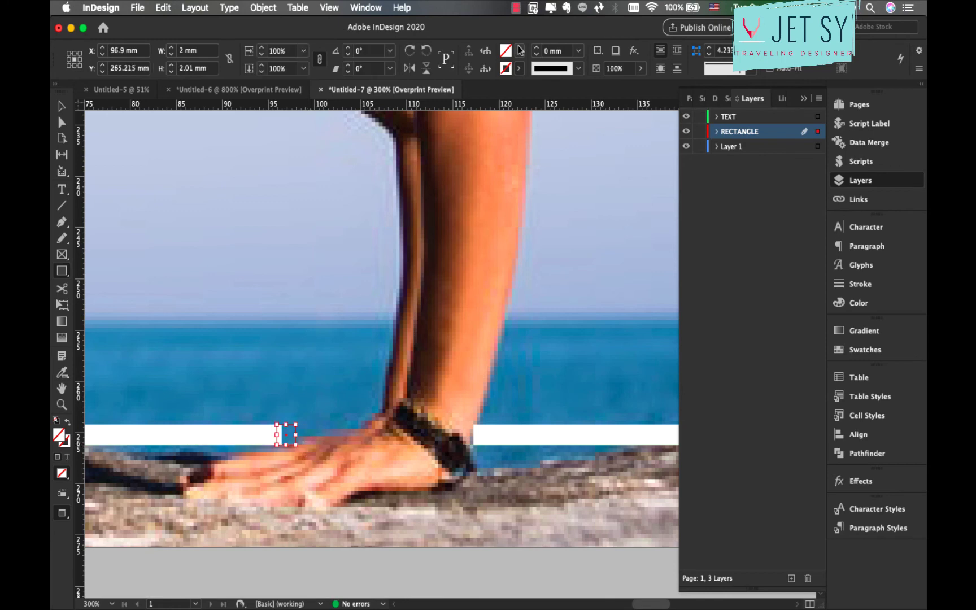
{"action": "left_click", "coordinate": [518, 50]}
{"action": "left_click", "coordinate": [427, 124]}
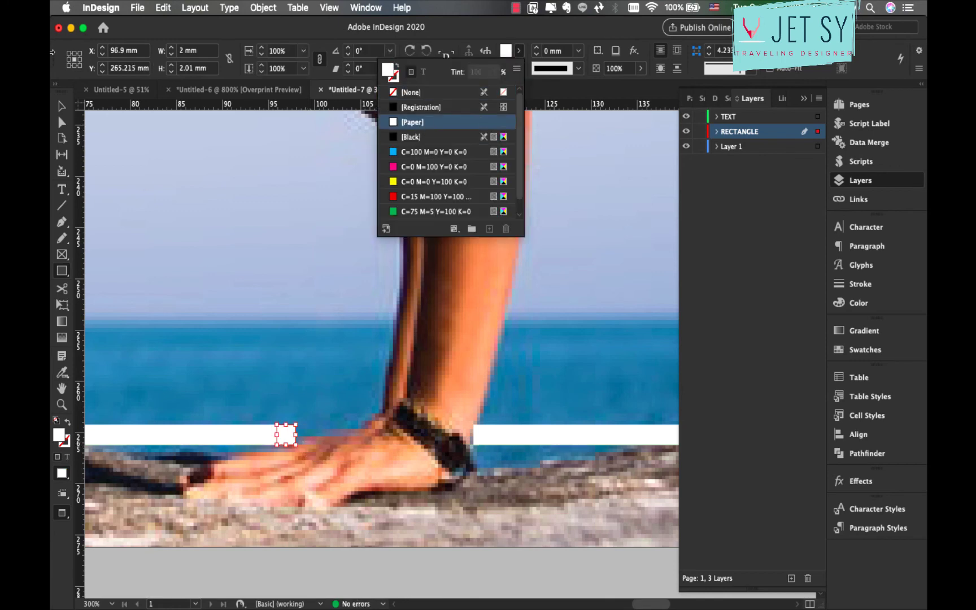
{"action": "left_click", "coordinate": [62, 107]}
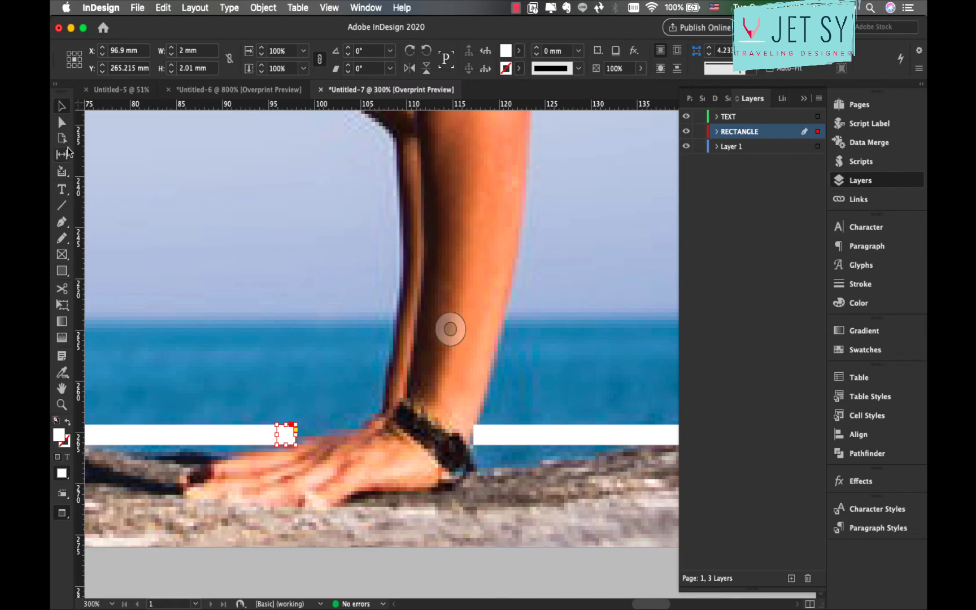
{"action": "left_click", "coordinate": [218, 243]}
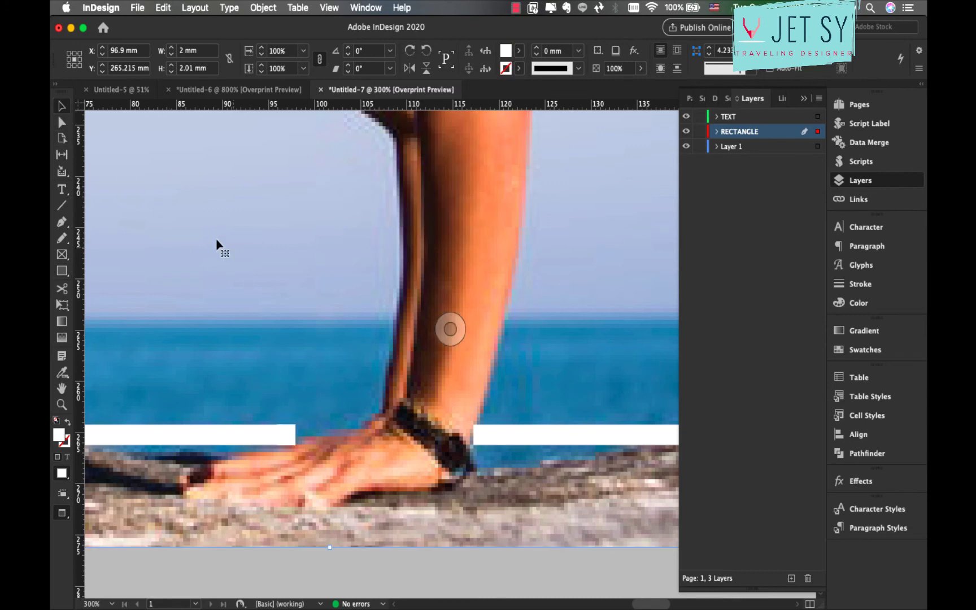
Pull the upper-right corner point of the white rectangle above the fingers out to about X 102.9 mm so its edge slants along the hand
{"action": "left_click", "coordinate": [62, 137]}
{"action": "left_click", "coordinate": [61, 126]}
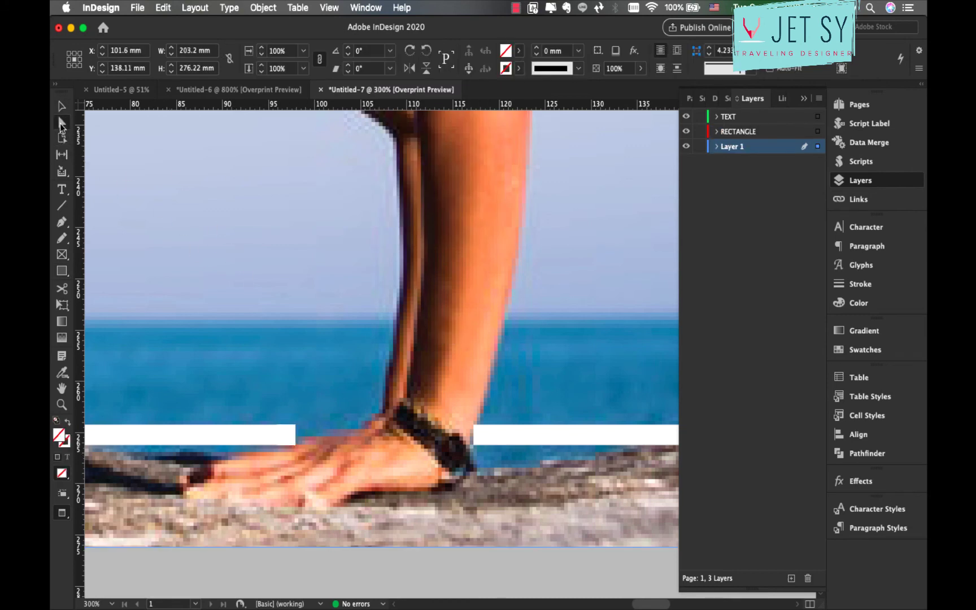
{"action": "left_click", "coordinate": [289, 440]}
{"action": "left_click", "coordinate": [289, 440]}
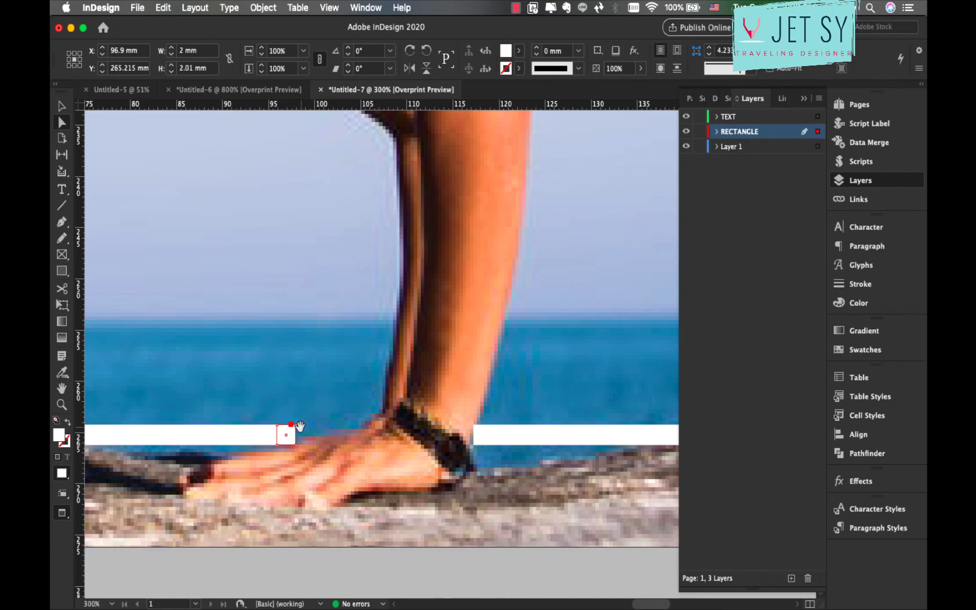
{"action": "left_click_drag", "start_coordinate": [296, 425], "coordinate": [340, 426]}
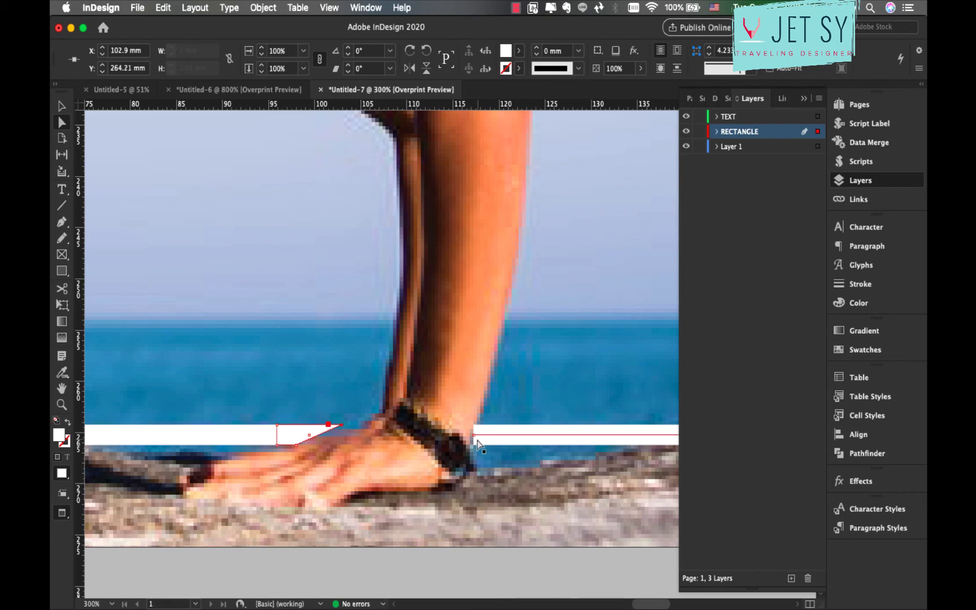
Deselect everything and review the full cover, checking the border at the raised foot and the supporting hand
{"action": "key", "text": "super+1"}
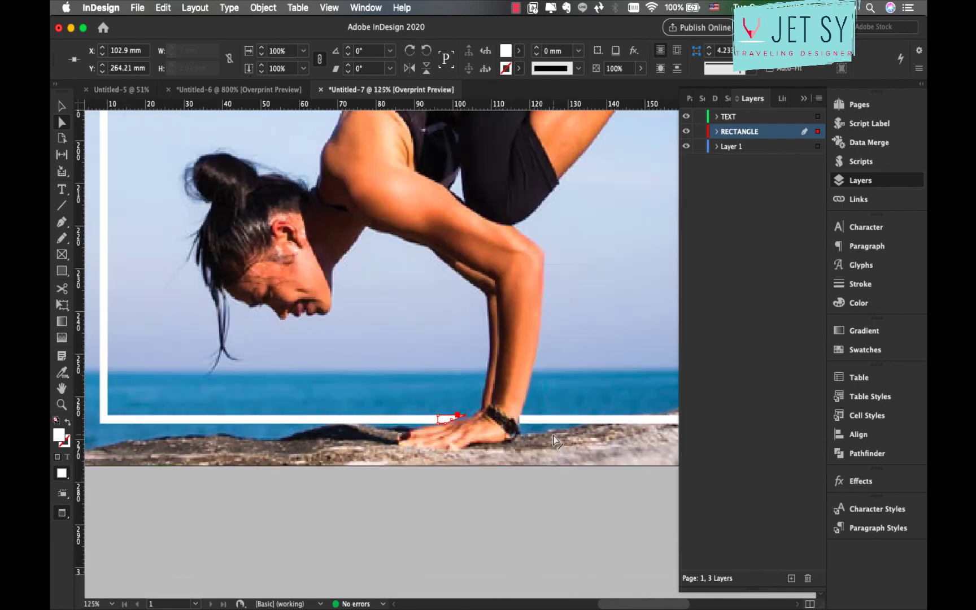
{"action": "key", "text": "super+0"}
{"action": "left_click", "coordinate": [456, 344]}
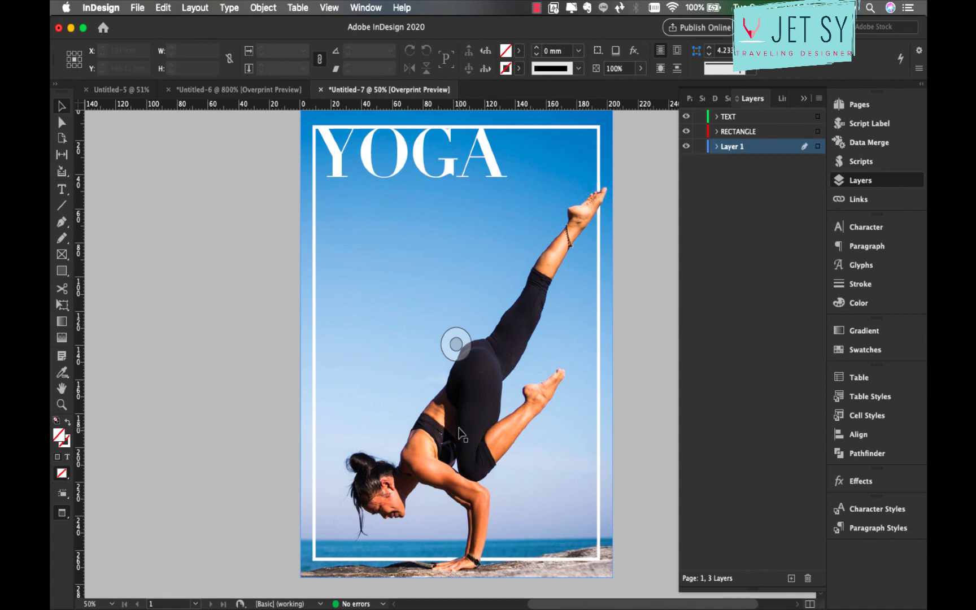
{"action": "scroll", "coordinate": [458, 433], "scroll_direction": "up", "scroll_amount": 3}
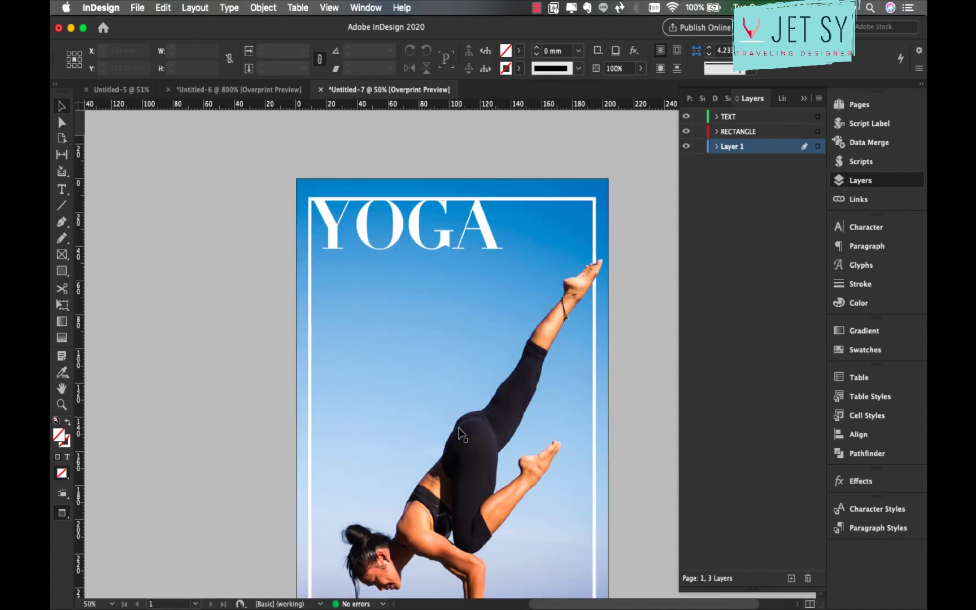
{"action": "scroll", "coordinate": [459, 432], "scroll_direction": "down", "scroll_amount": 4}
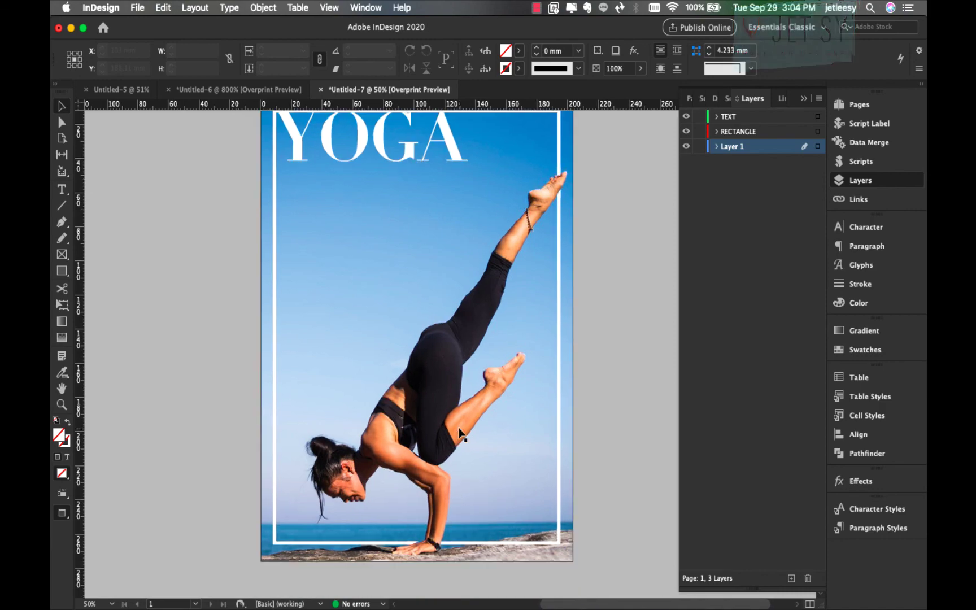